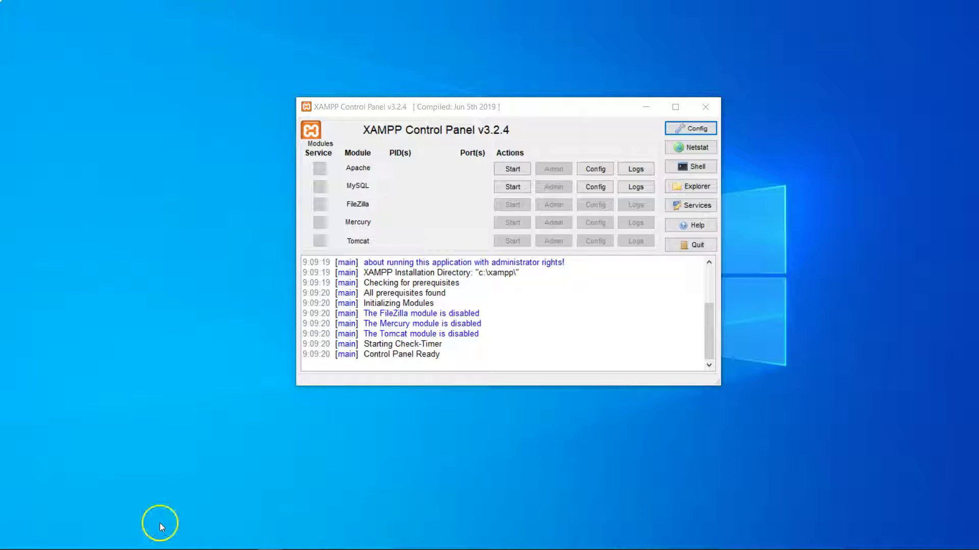
Step: Start the Apache and MySQL modules and open the MySQL administration page in a maximized browser window
left_click(512, 171)
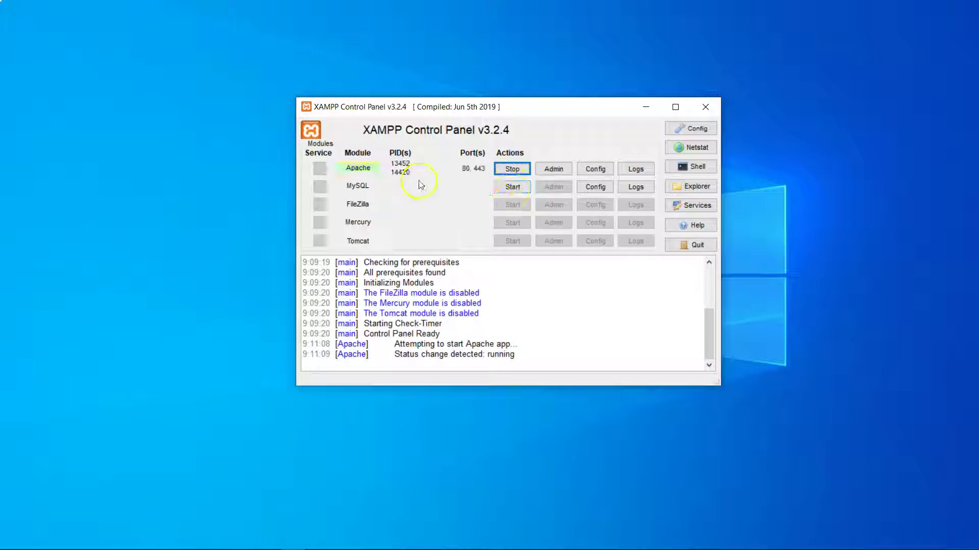
left_click(512, 188)
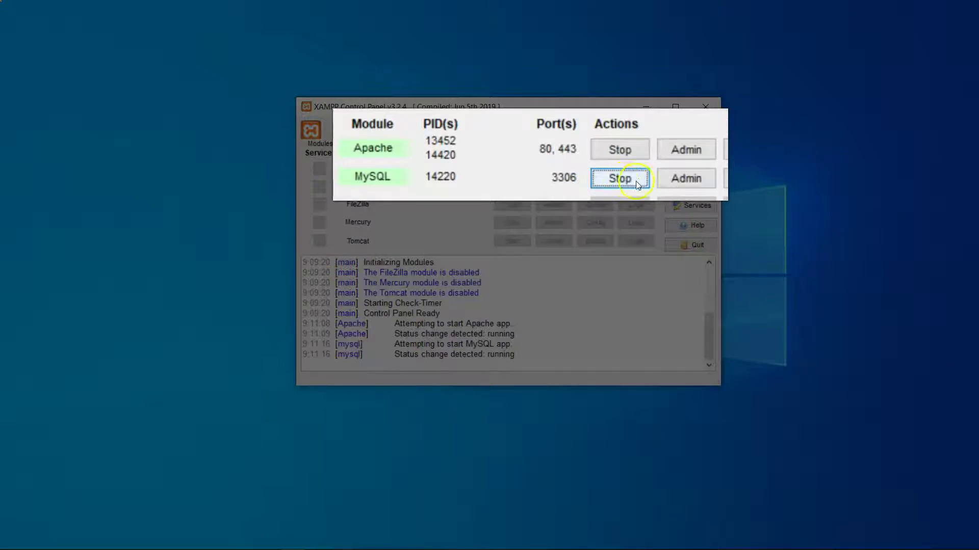
left_click(685, 178)
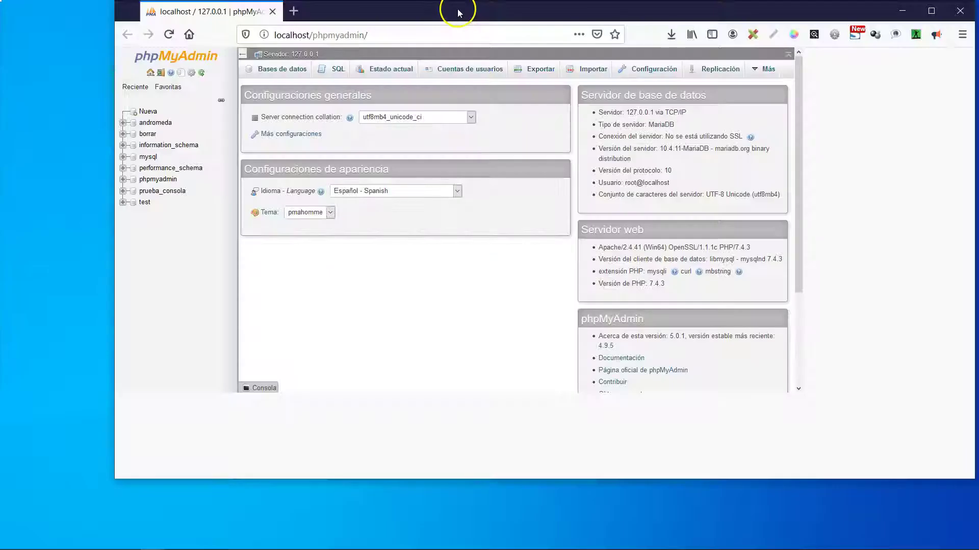
double_click(458, 13)
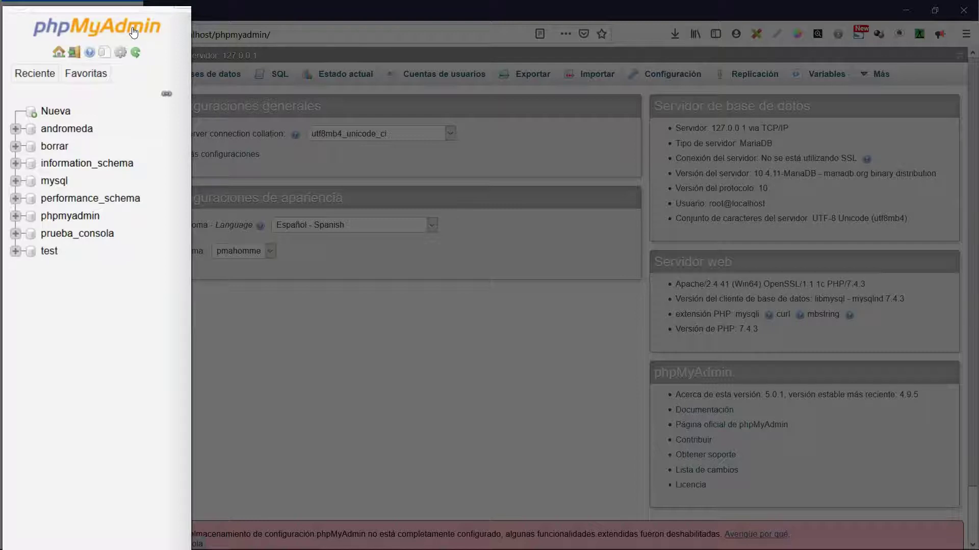
Step: Expand the andromeda database in the navigation tree down to the columns of its clientes table
left_click(35, 73)
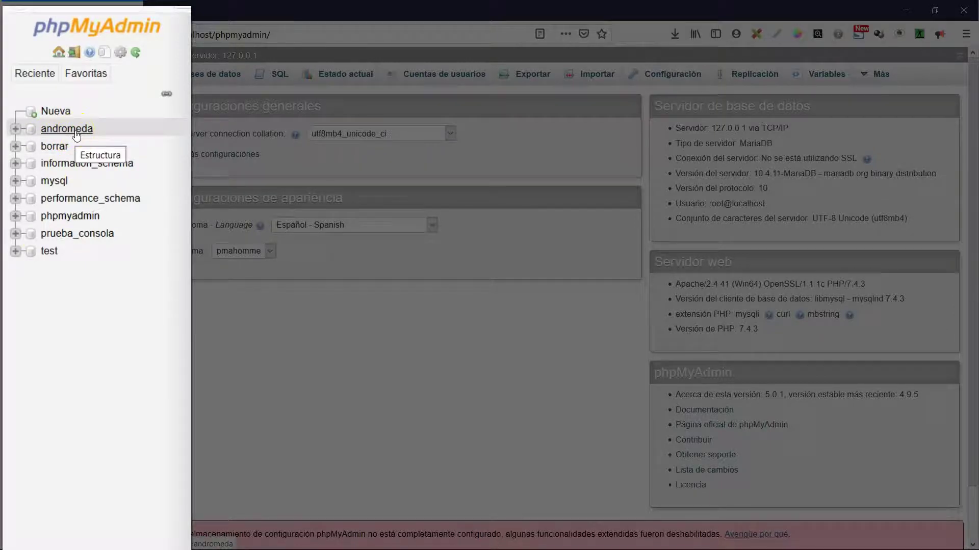
left_click(17, 131)
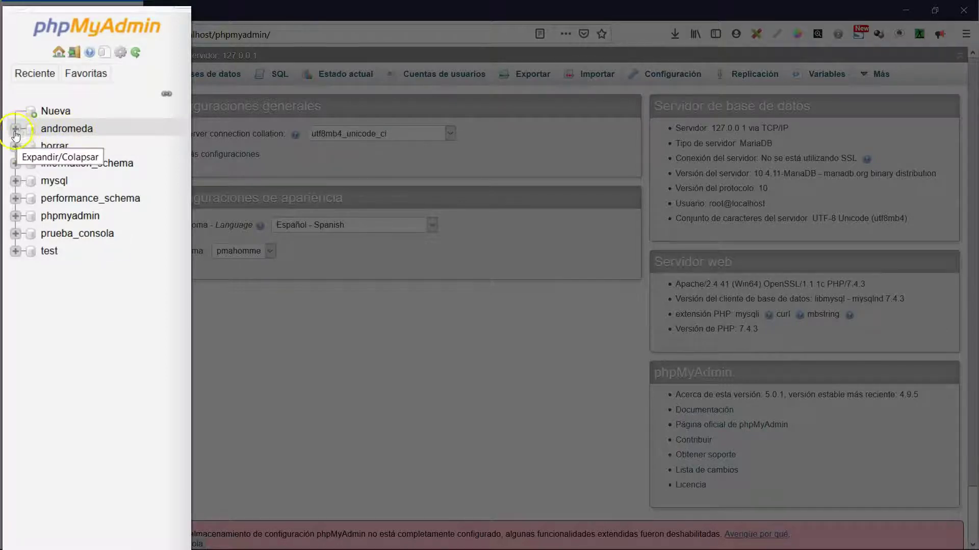
left_click(18, 131)
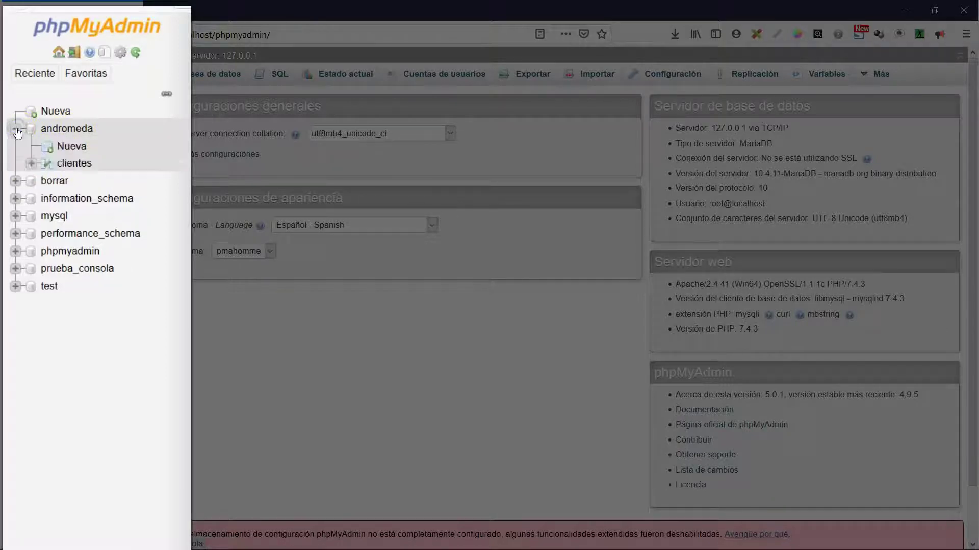
left_click(67, 130)
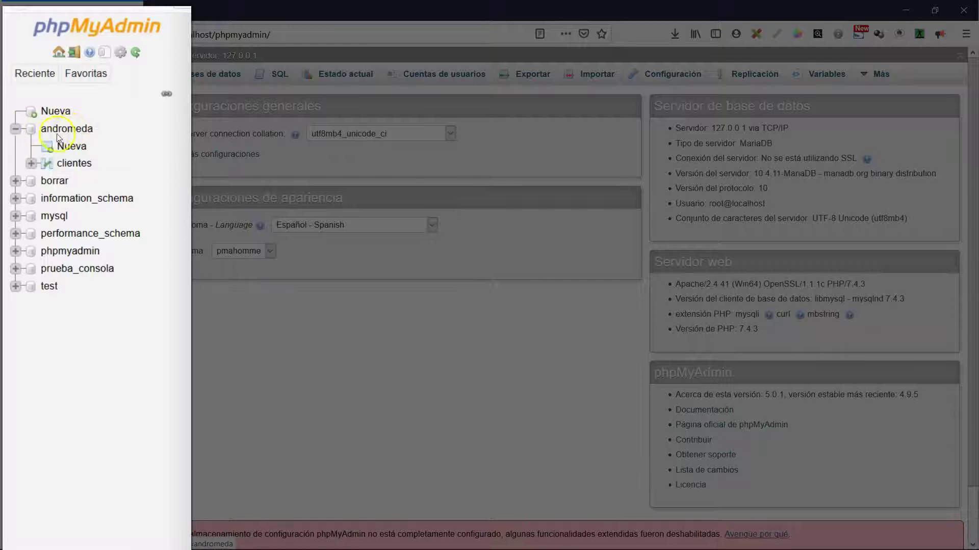
left_click(60, 168)
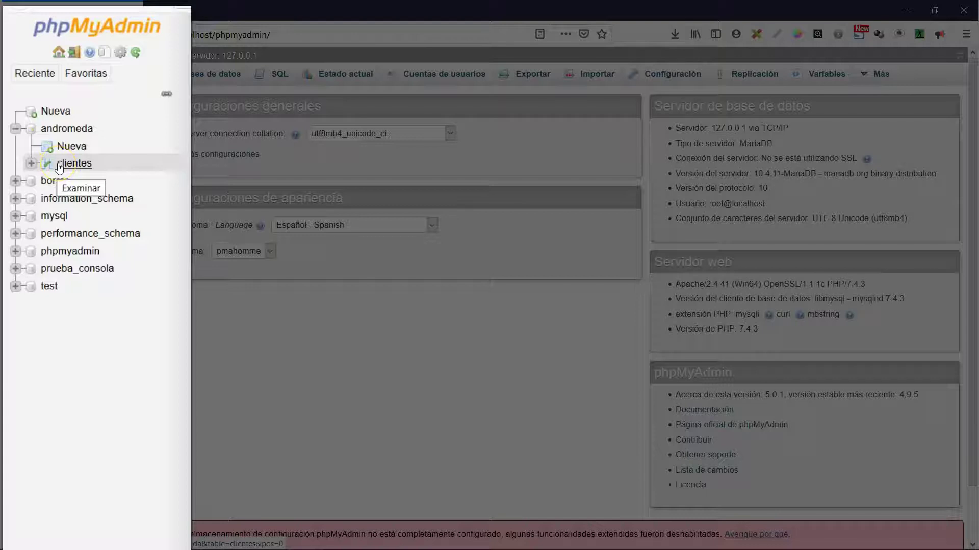
left_click(76, 168)
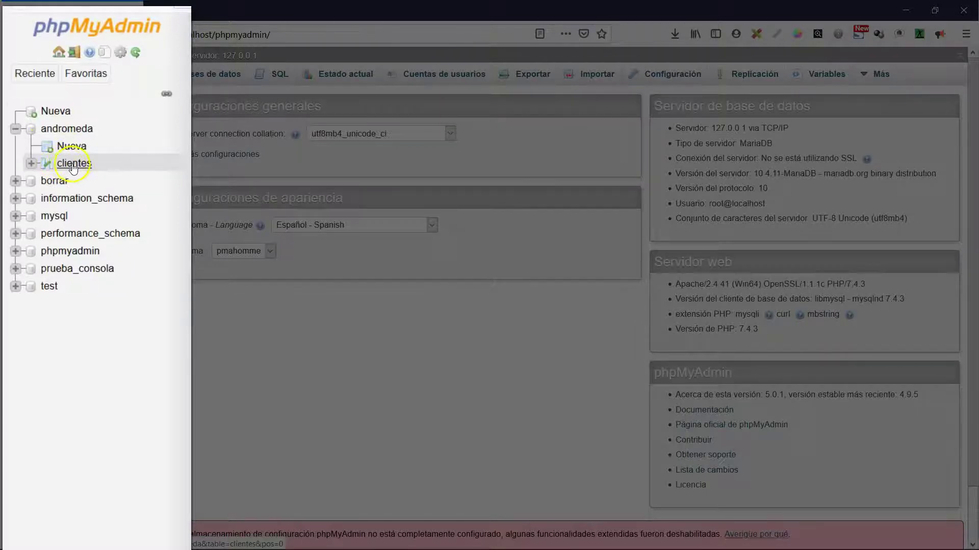
left_click(30, 164)
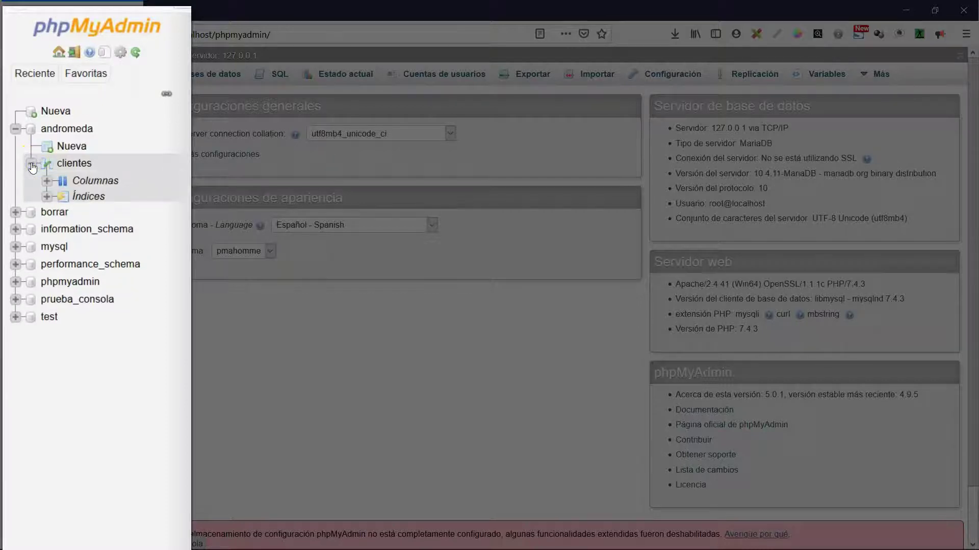
left_click(57, 197)
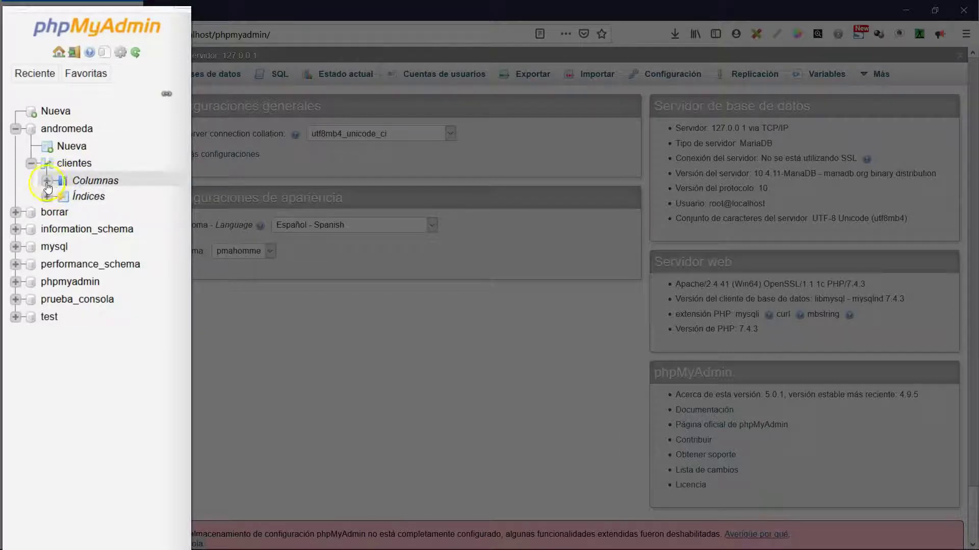
left_click(48, 183)
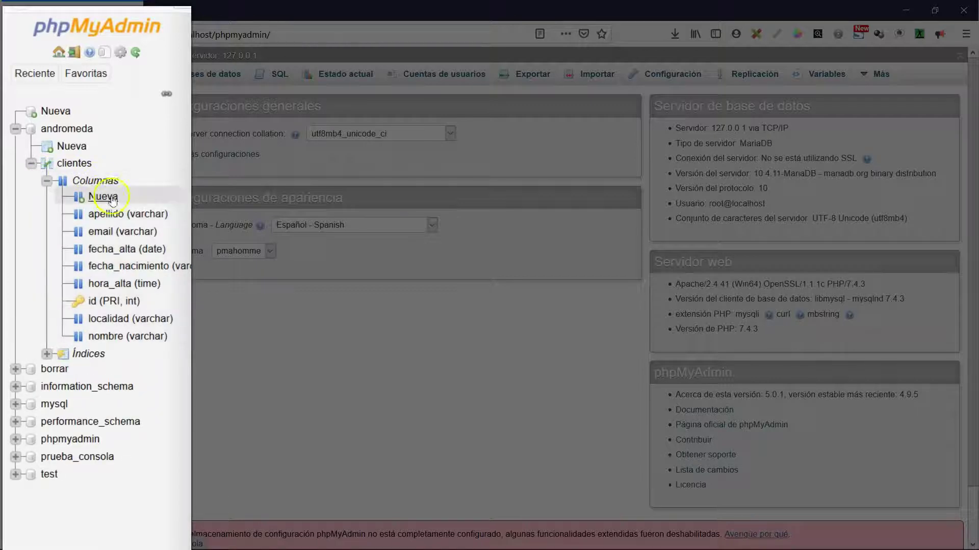
left_click(113, 234)
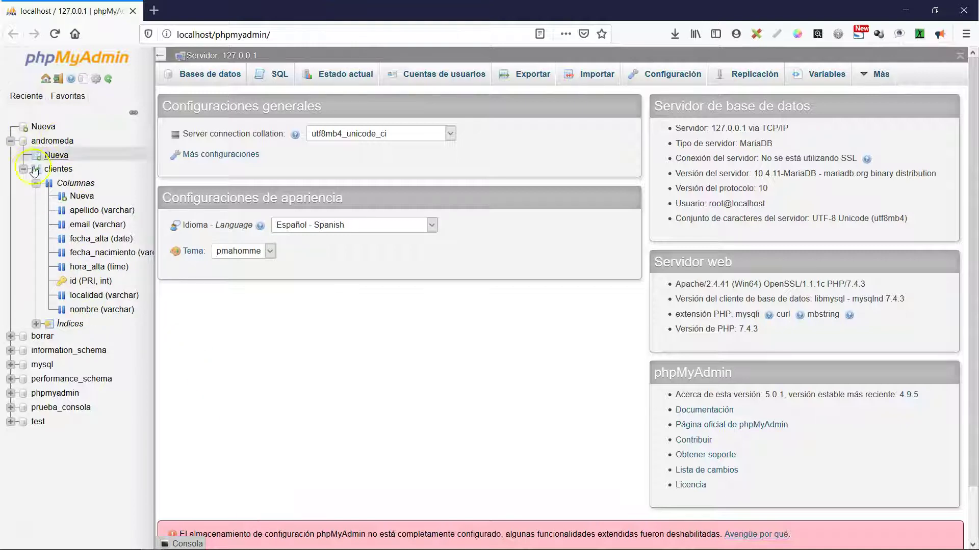
Step: Collapse the Columnas branch, the clientes table and the andromeda database in the navigation tree
left_click(37, 185)
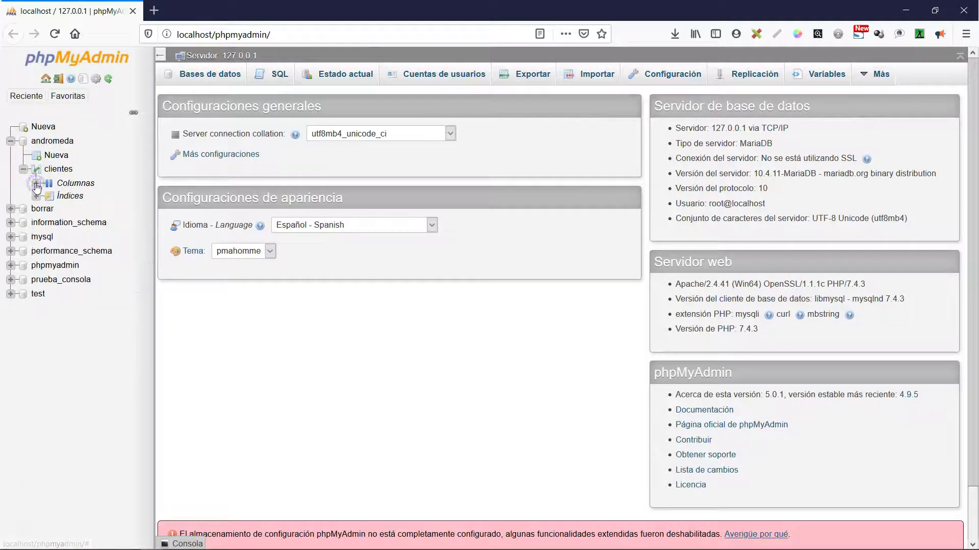
left_click(23, 169)
left_click(10, 141)
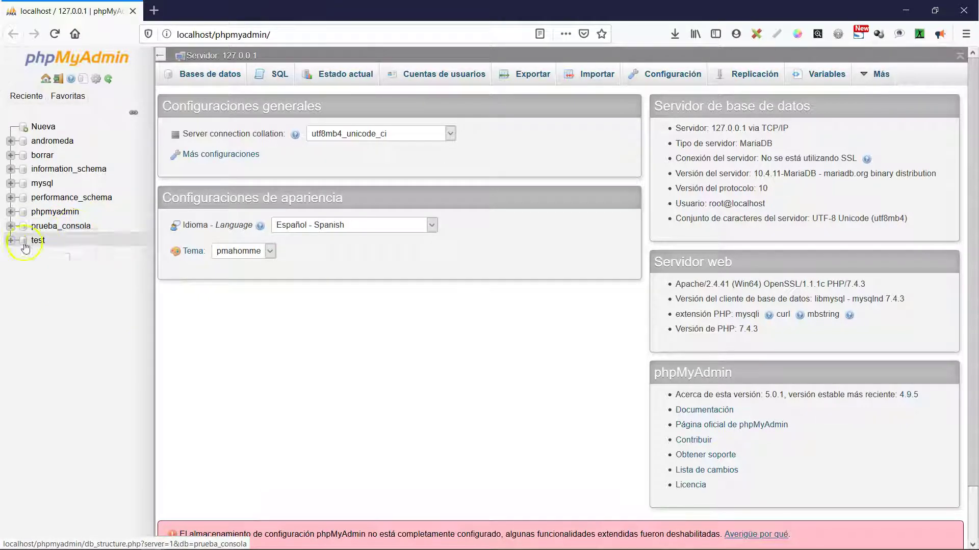
Step: Open the andromeda database's structure and browse the rows of its clientes table
left_click(48, 145)
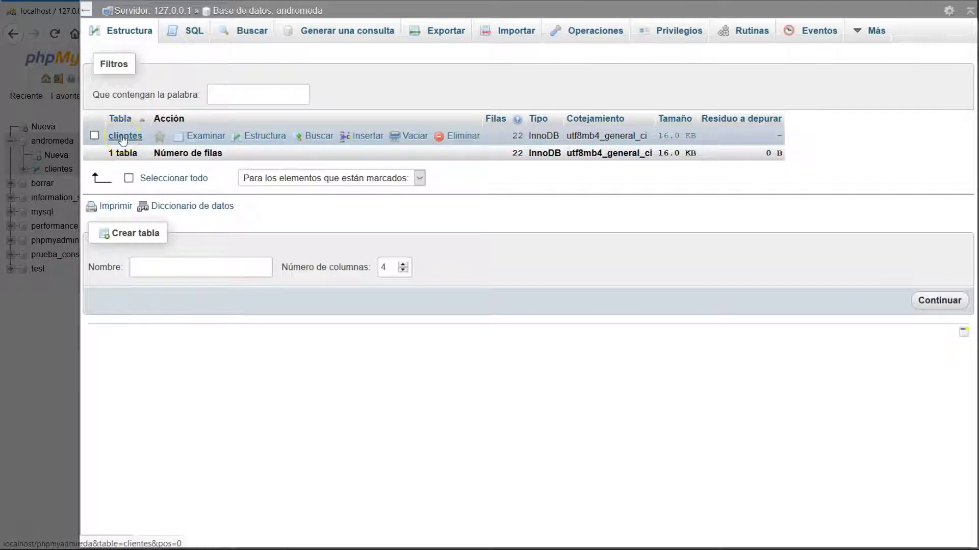
left_click(259, 23)
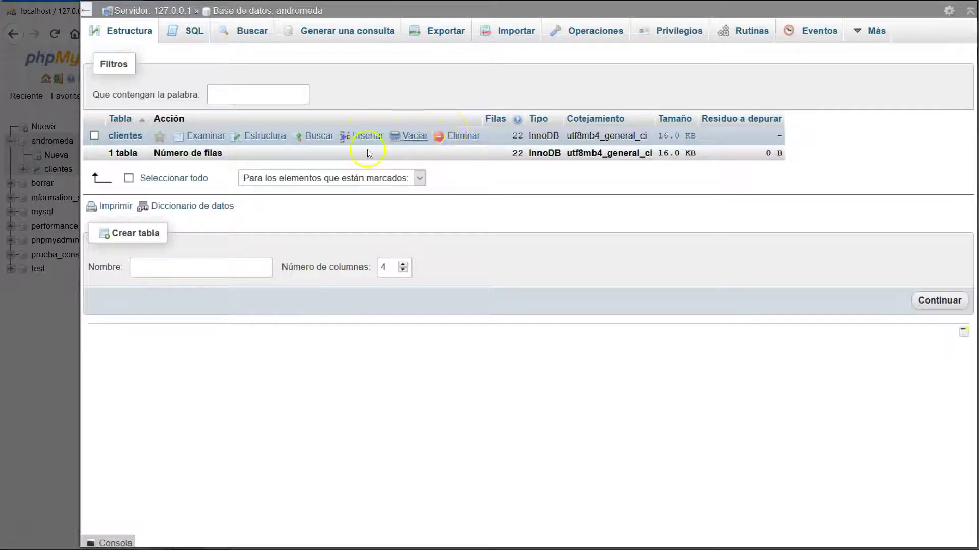
left_click(204, 136)
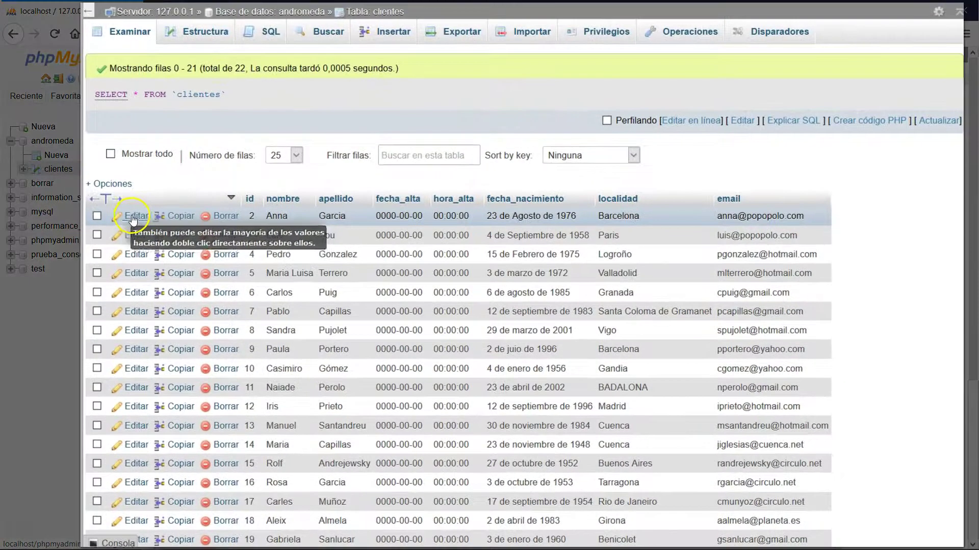
Step: Open the clientes record with id 2 for editing, look through its fields, and return to the table's rows
left_click(196, 243)
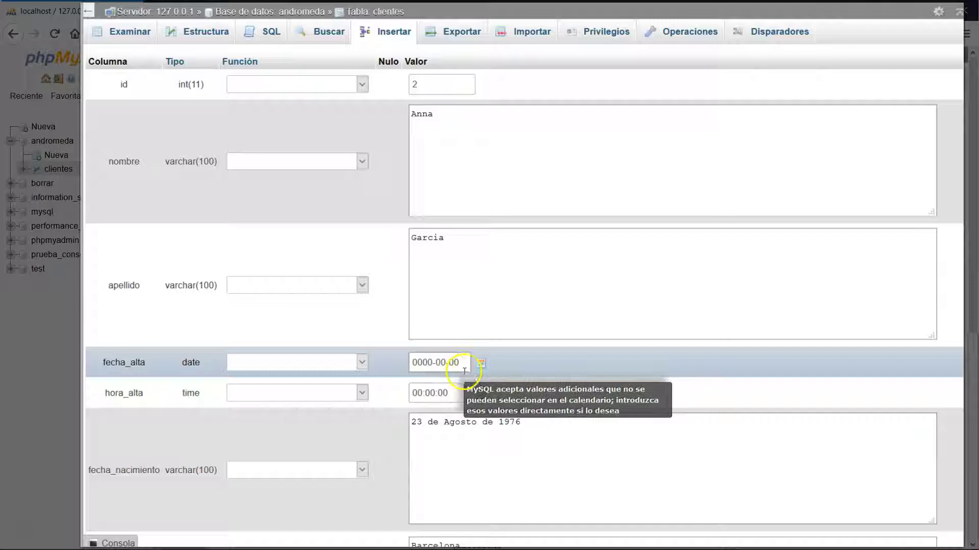
scroll(575, 414, "down", 3)
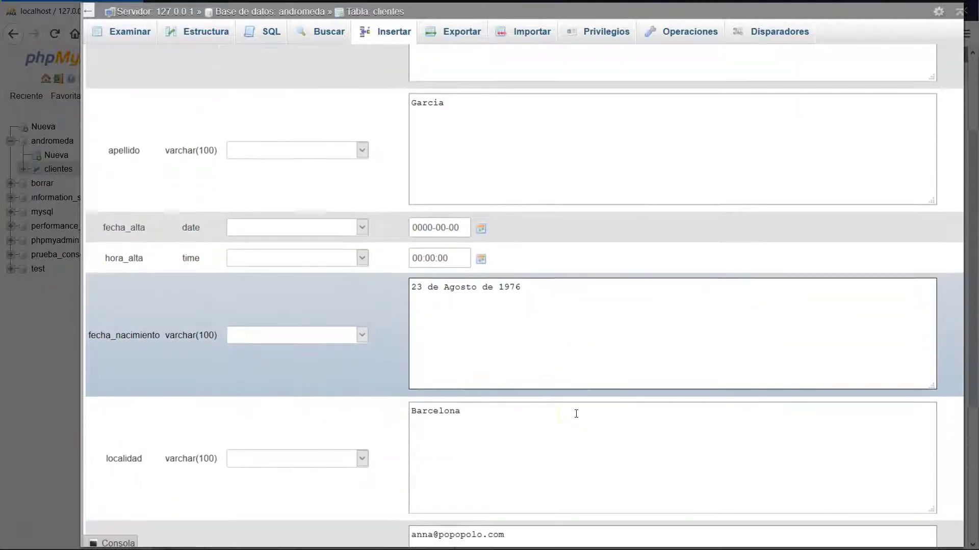
scroll(575, 414, "down", 5)
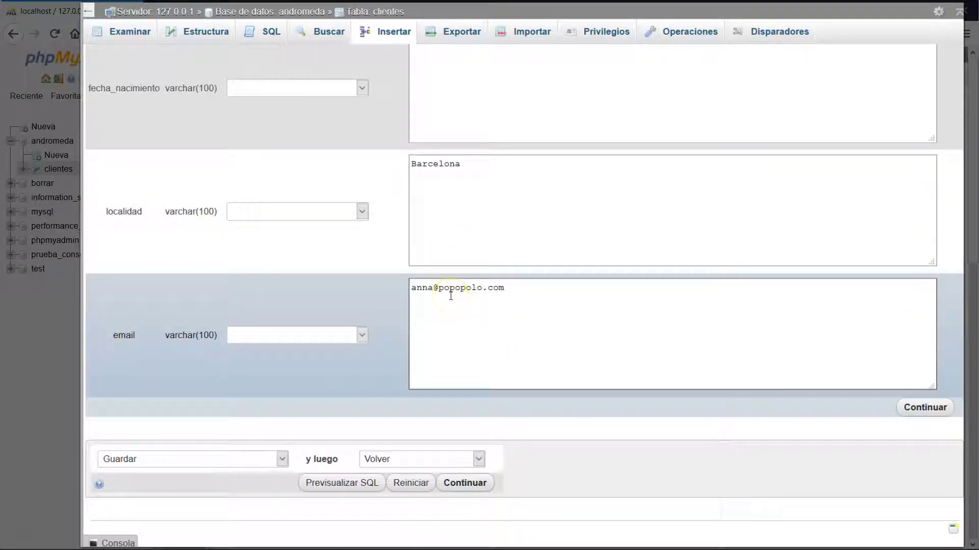
scroll(460, 223, "up", 2)
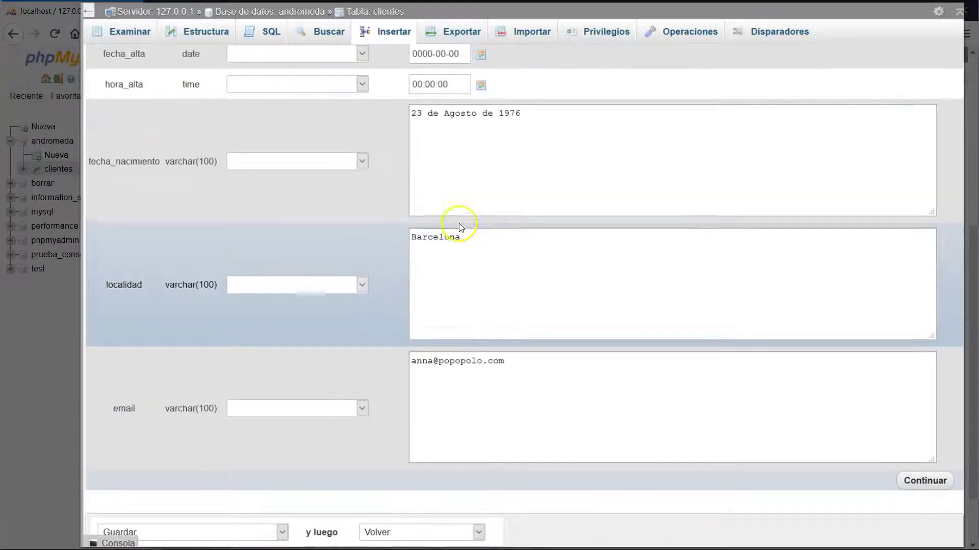
scroll(480, 188, "up", 3)
scroll(479, 188, "up", 3)
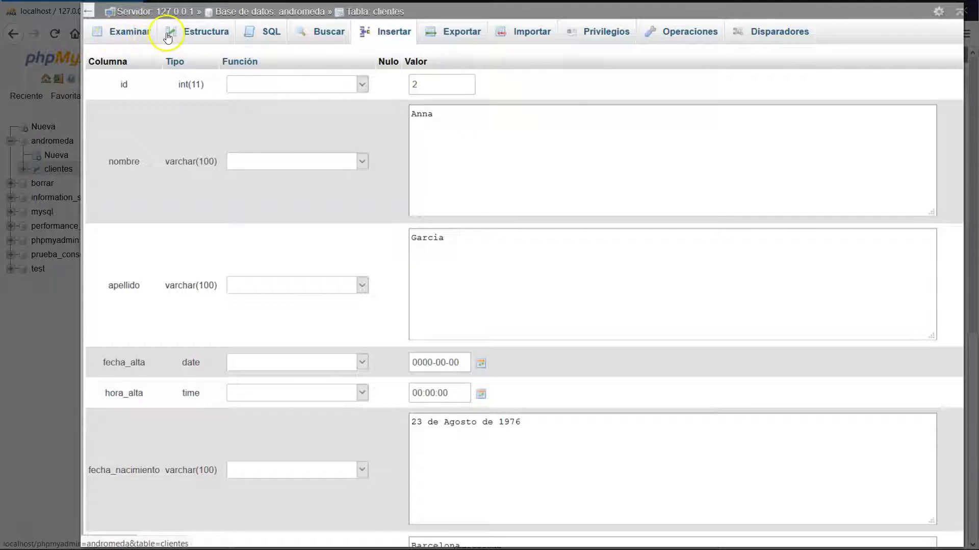
left_click(127, 34)
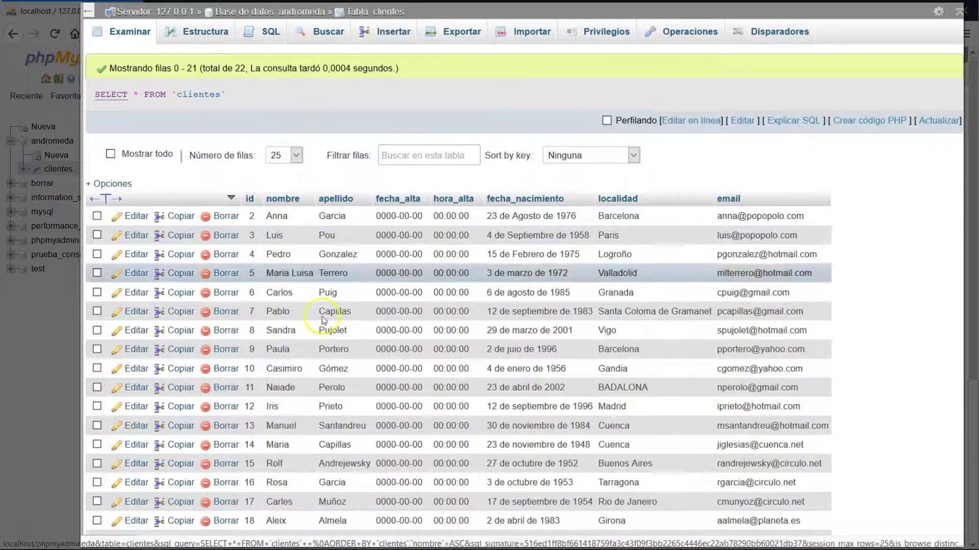
Step: Delete the record with id 2 from the clientes table
left_click(223, 218)
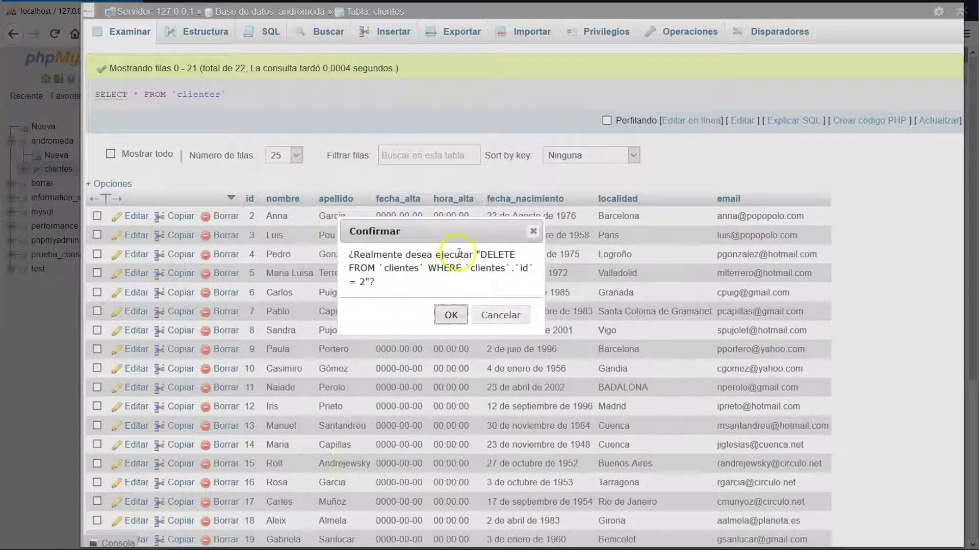
left_click_drag(481, 255, 461, 262)
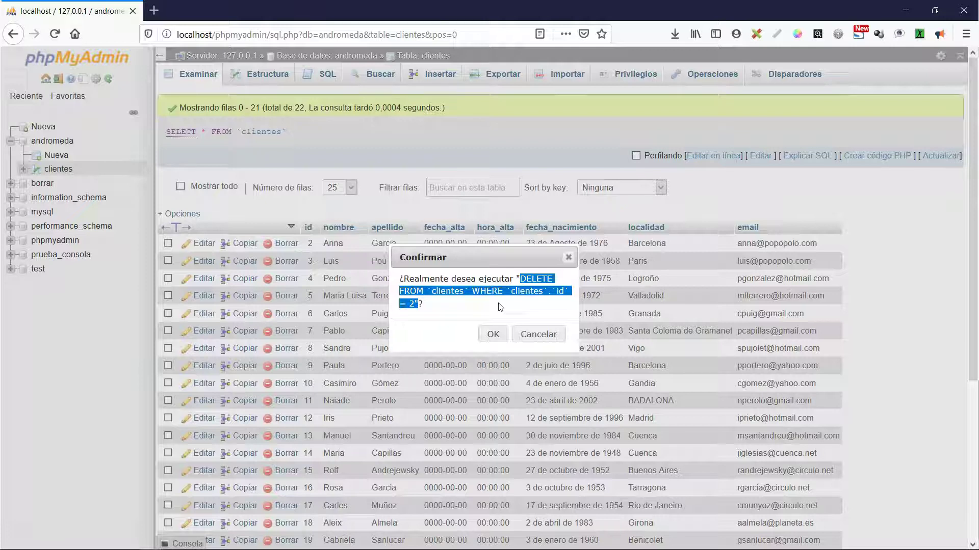
left_click(493, 335)
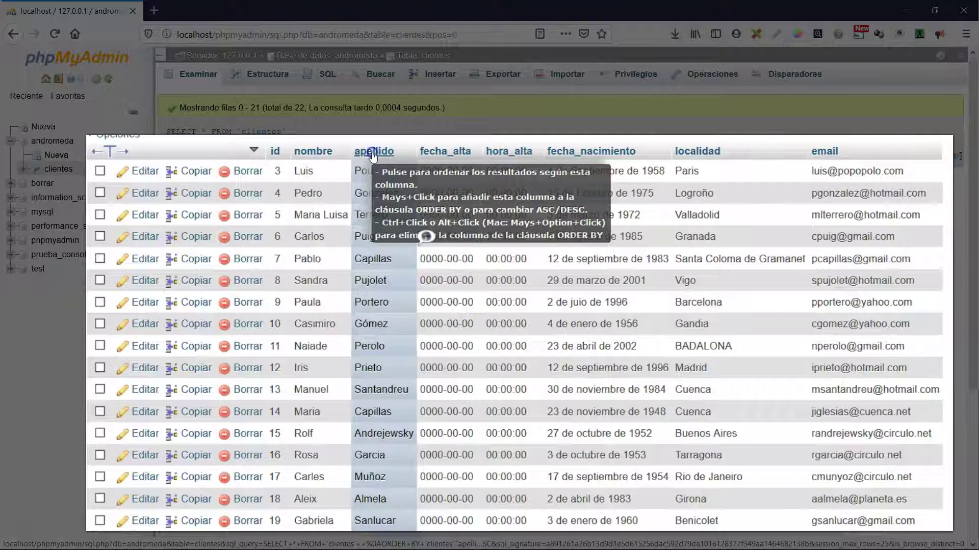
Step: Sort the clientes rows by apellido in ascending order, switch to descending, and look through the sorted list
left_click(372, 152)
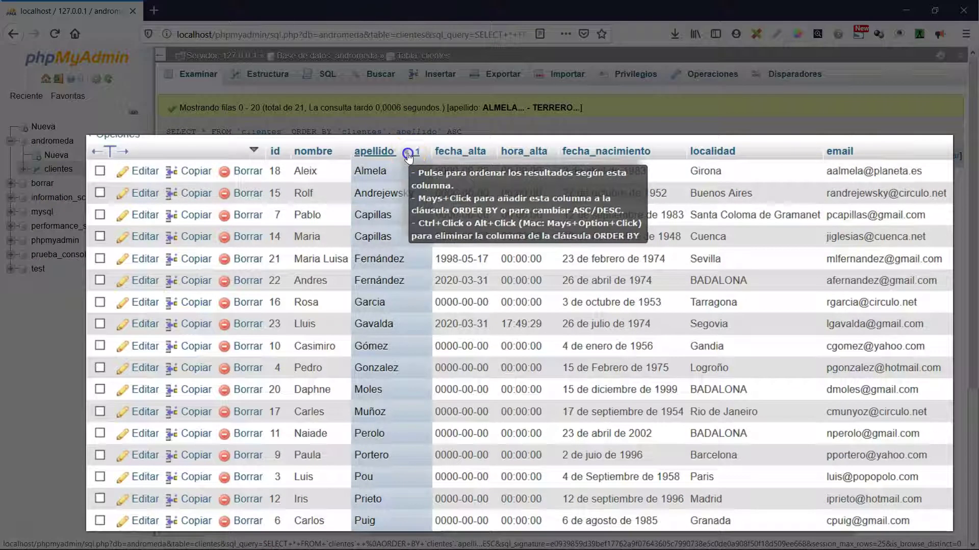
left_click(410, 158)
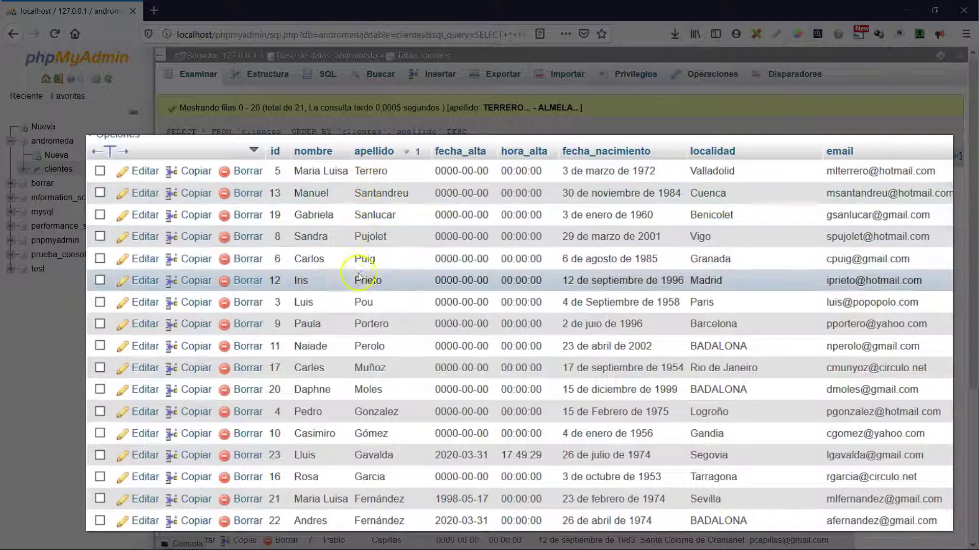
scroll(359, 367, "down", 5)
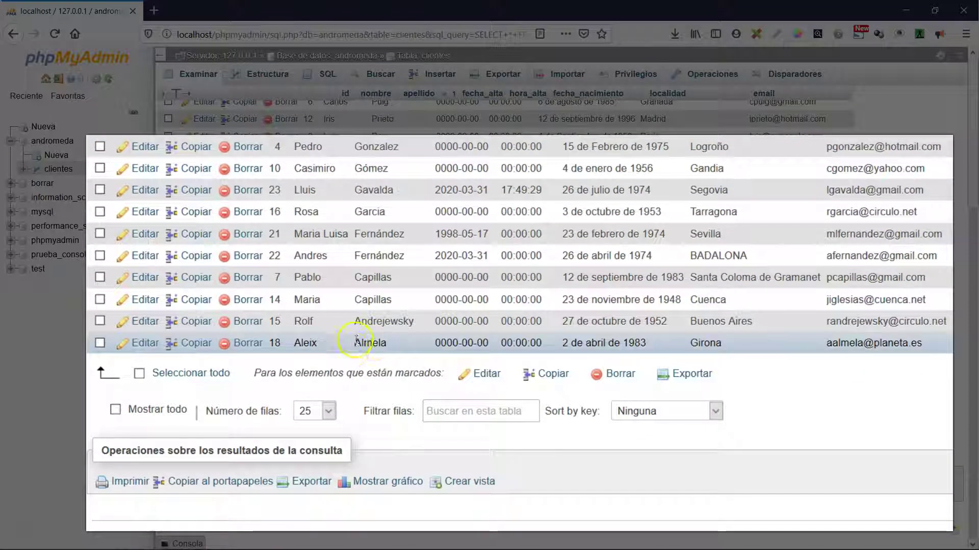
scroll(378, 321, "up", 5)
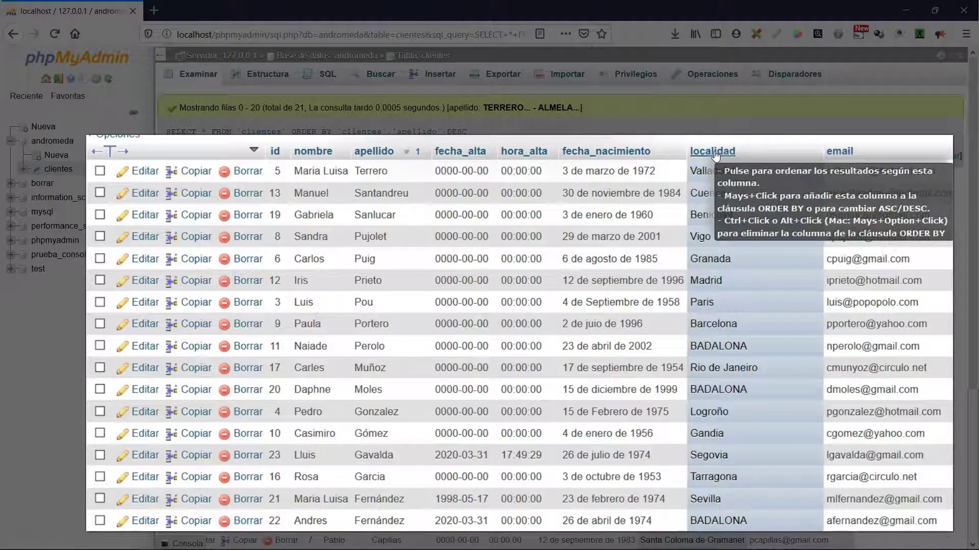
Step: Sort the clientes rows by localidad, reverse to descending order, and return to ascending order
left_click(713, 151)
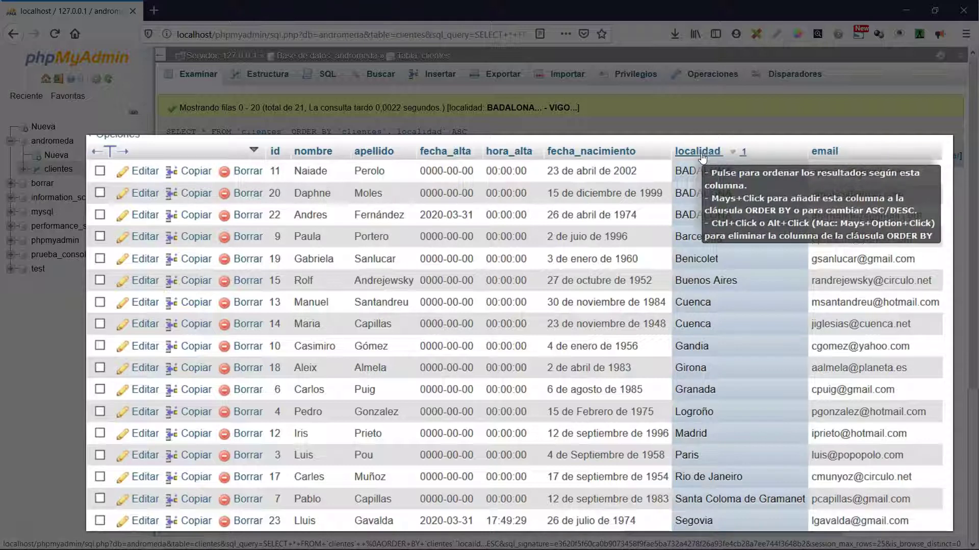
left_click(702, 153)
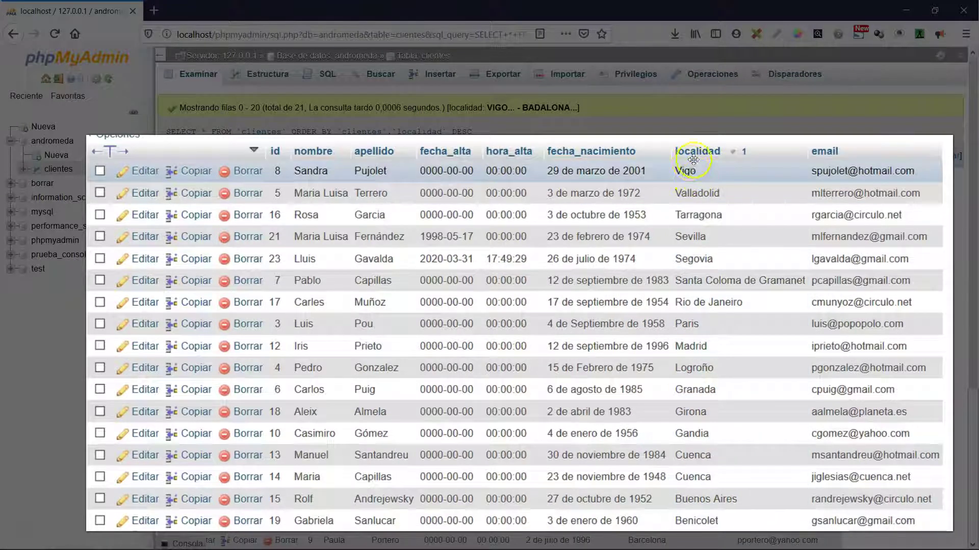
left_click(698, 153)
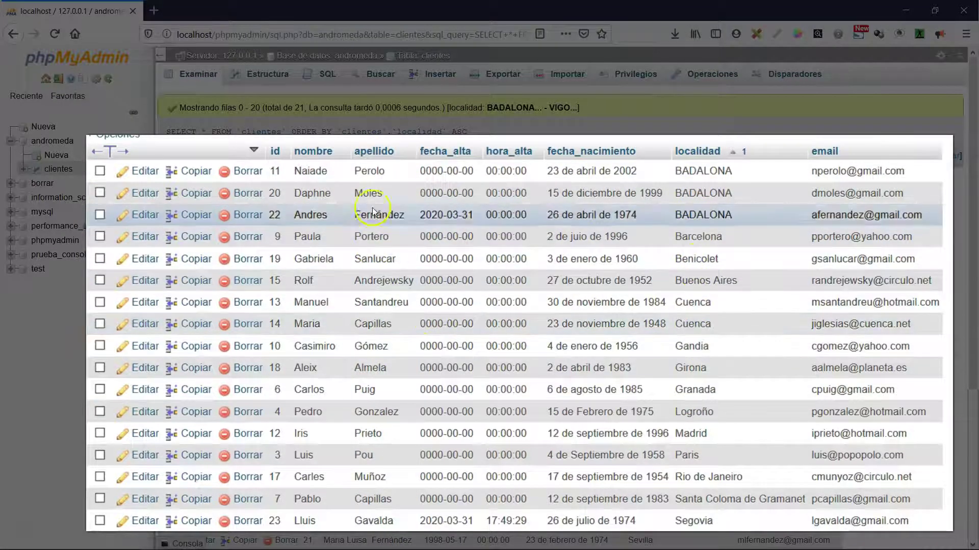
Step: Add apellido in ascending order as a secondary sort after localidad and look through the sorted clientes rows
left_click(371, 156)
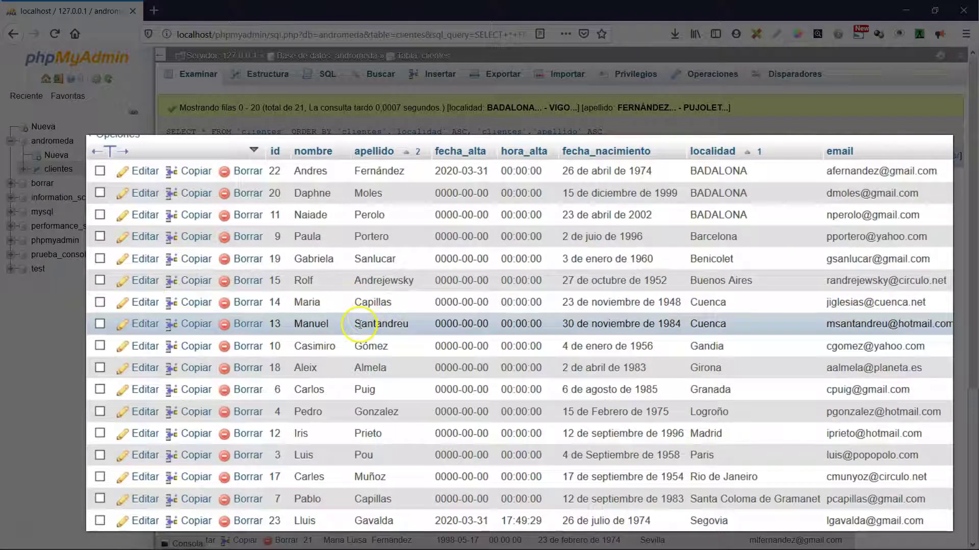
scroll(763, 404, "down", 3)
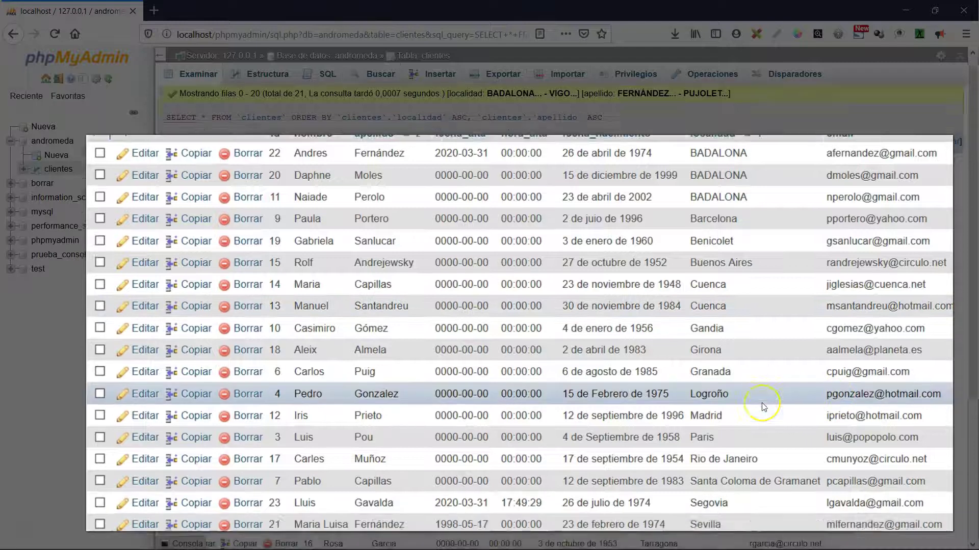
scroll(762, 406, "down", 2)
scroll(787, 305, "up", 5)
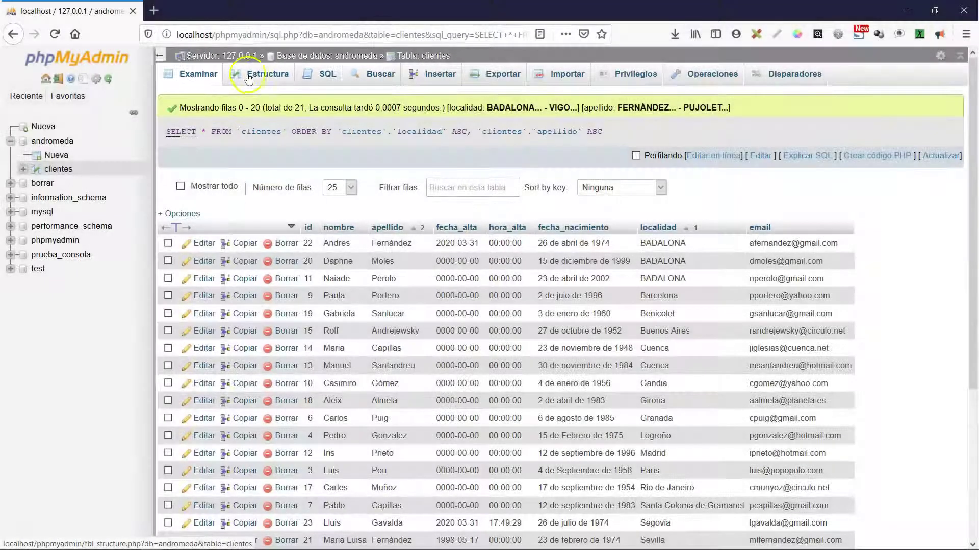
Step: Start adding one column after apellido in the structure of the clientes table and name it genero
left_click(252, 78)
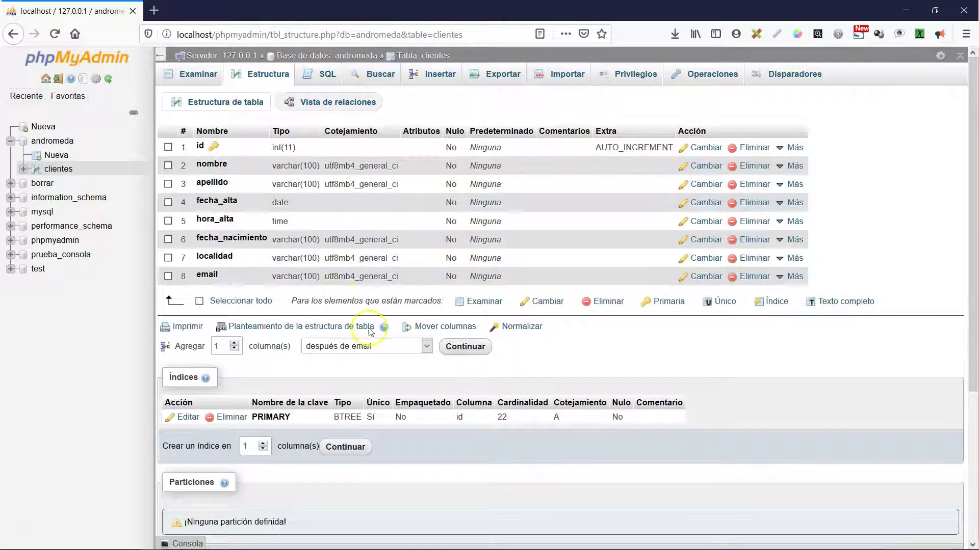
left_click(426, 346)
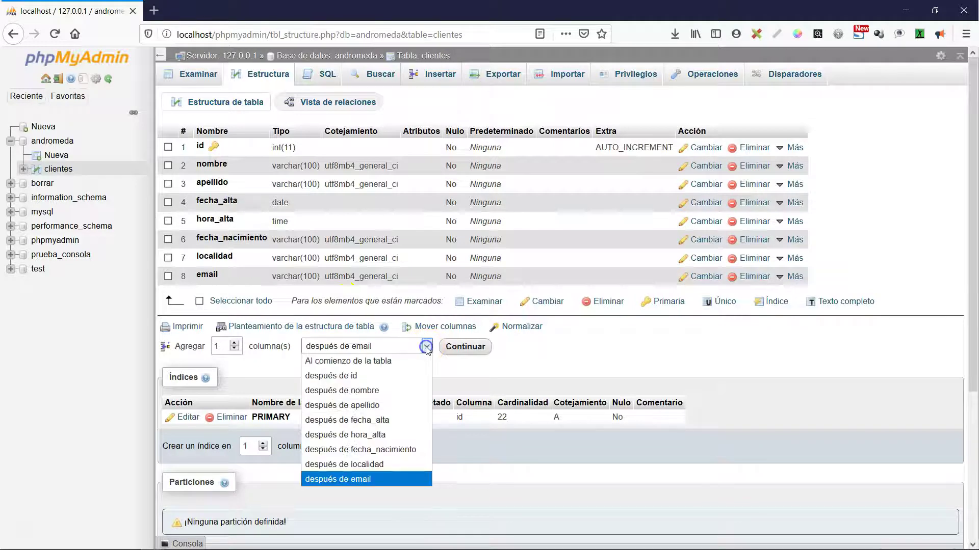
left_click(387, 407)
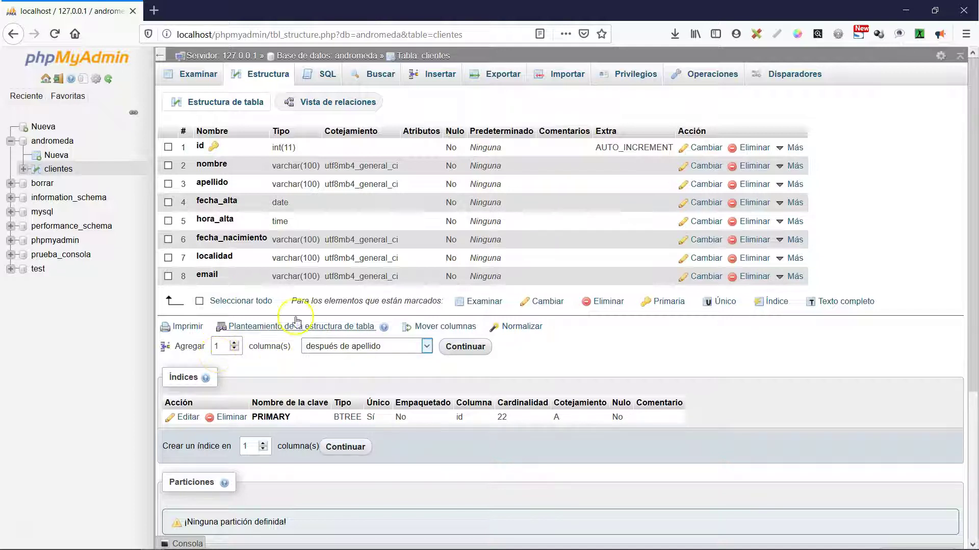
left_click(462, 350)
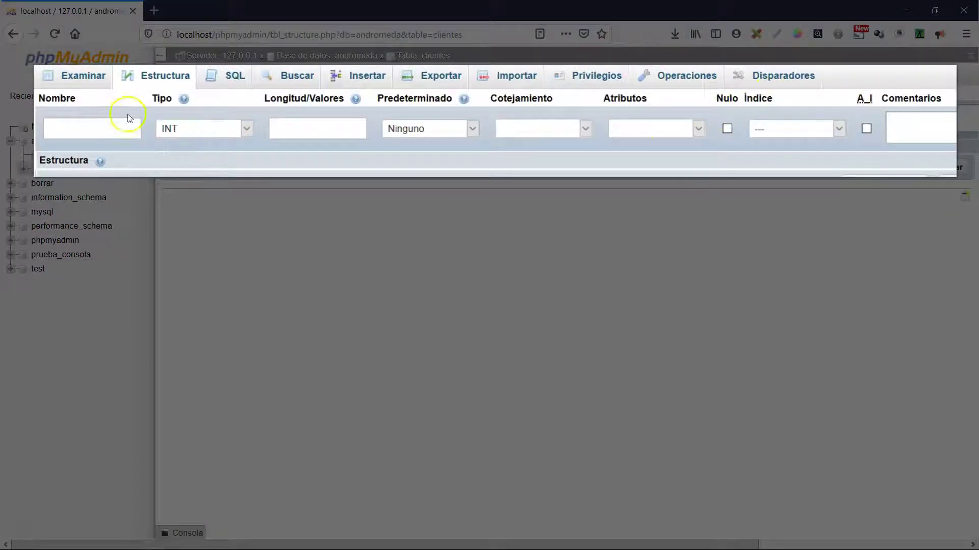
left_click(90, 128)
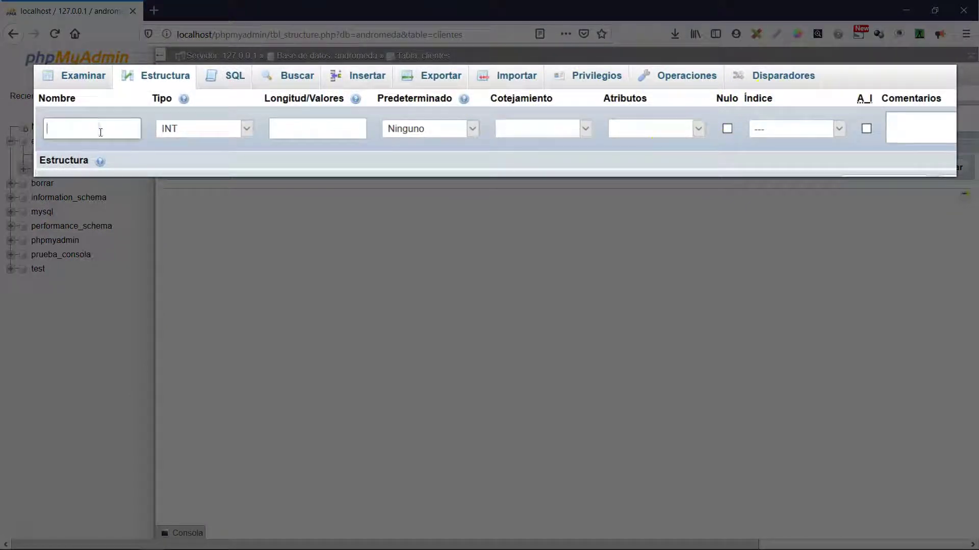
type("genero")
Step: Examine the numeric and the date and time data types available for the genero column
left_click(248, 129)
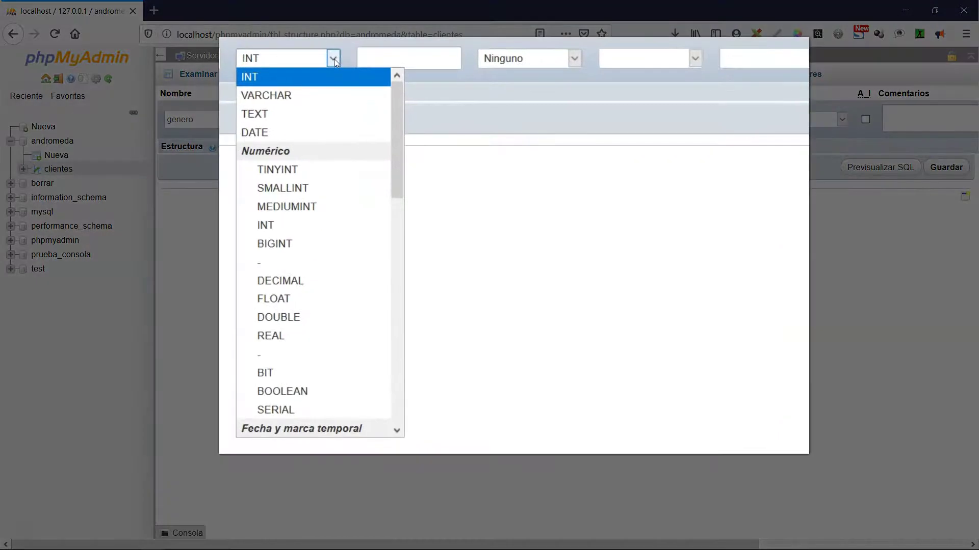
left_click_drag(334, 59, 306, 308)
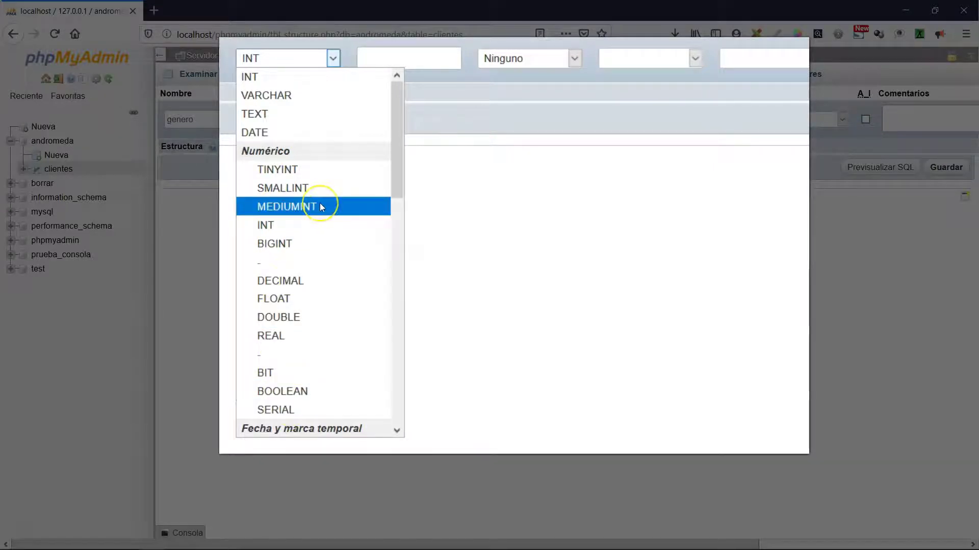
mouse_move(320, 203)
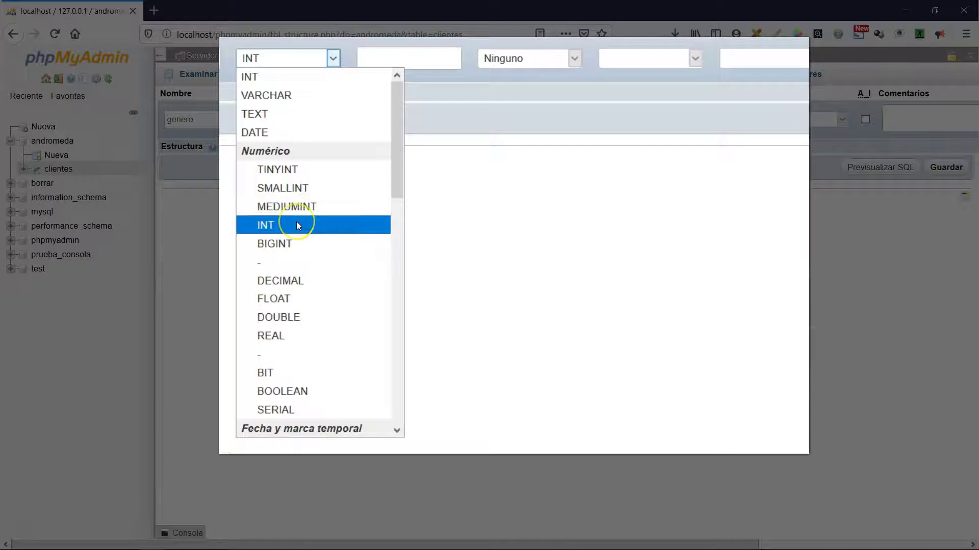
mouse_move(296, 222)
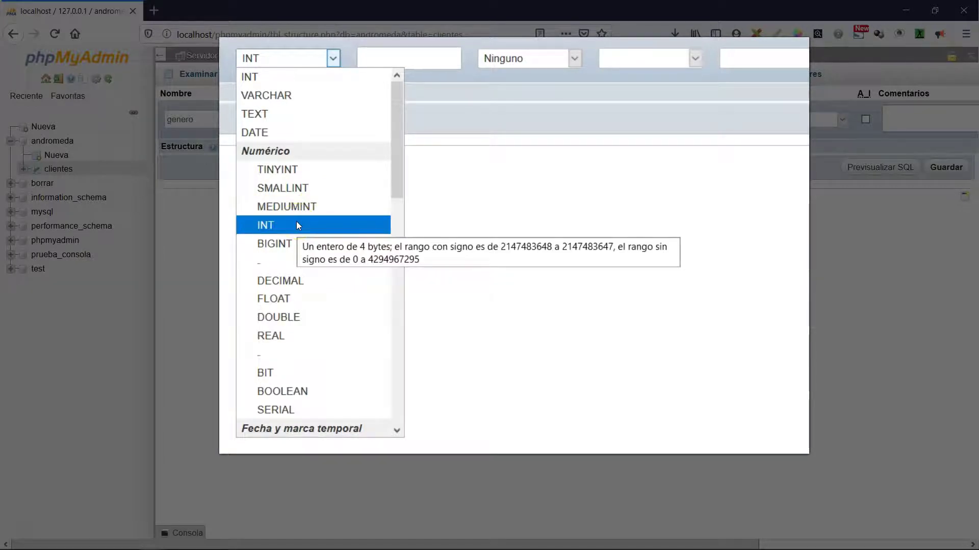
mouse_move(278, 284)
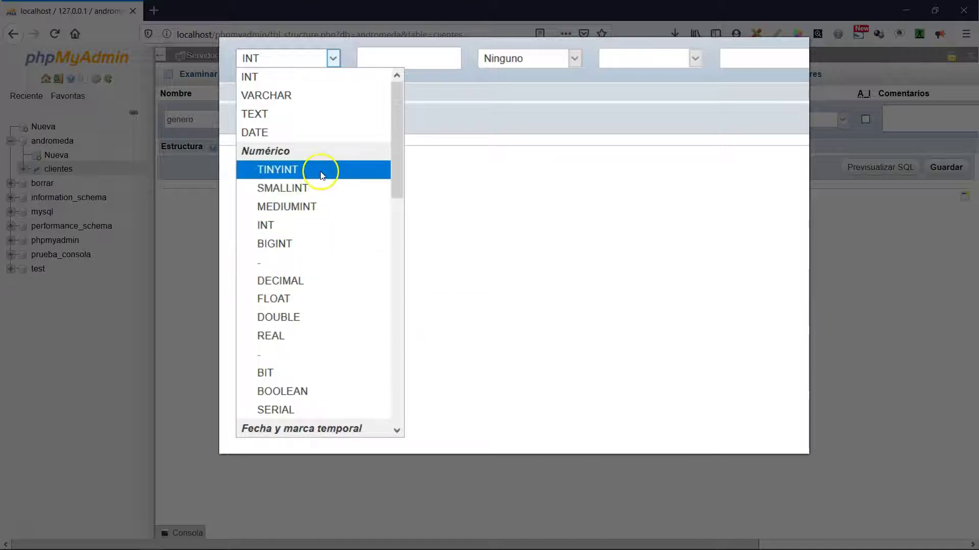
mouse_move(322, 175)
scroll(278, 266, "down", 4)
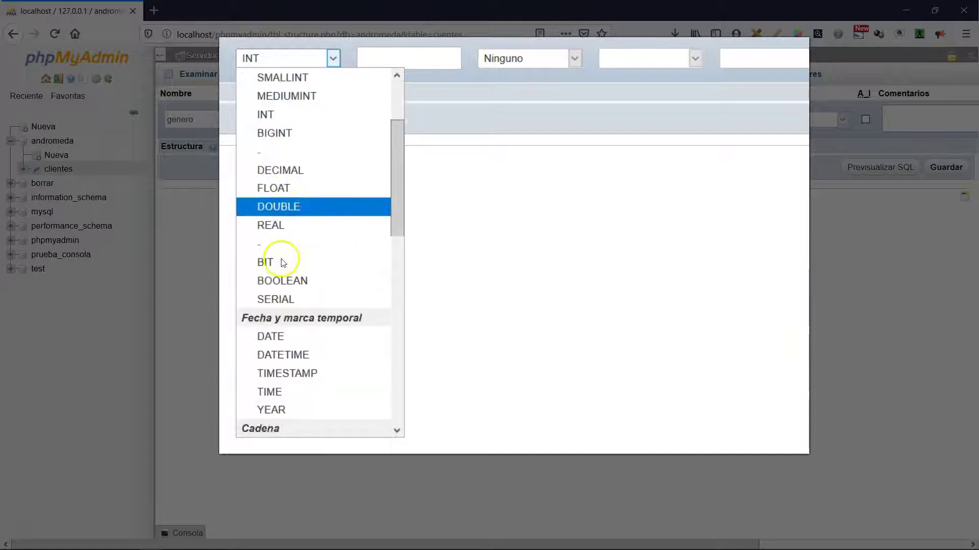
left_click(280, 231)
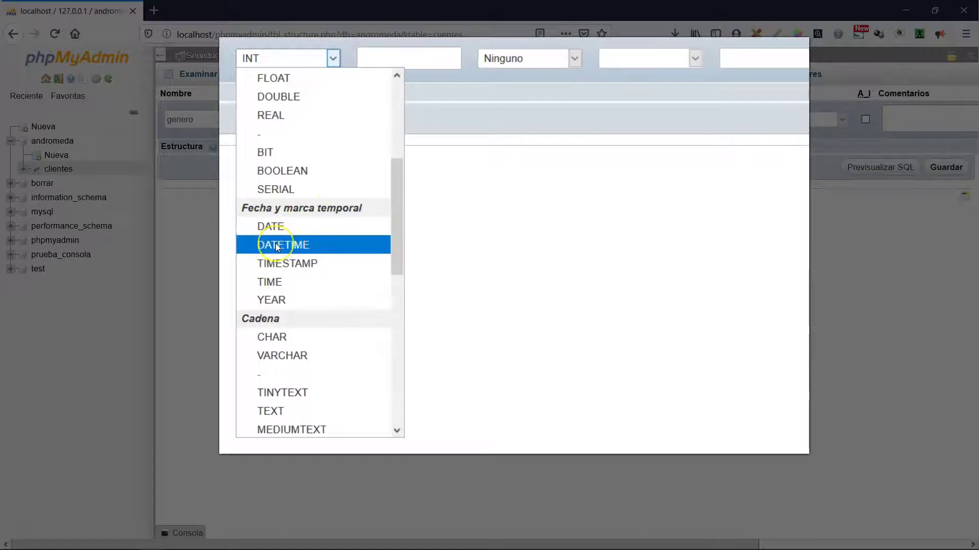
mouse_move(272, 263)
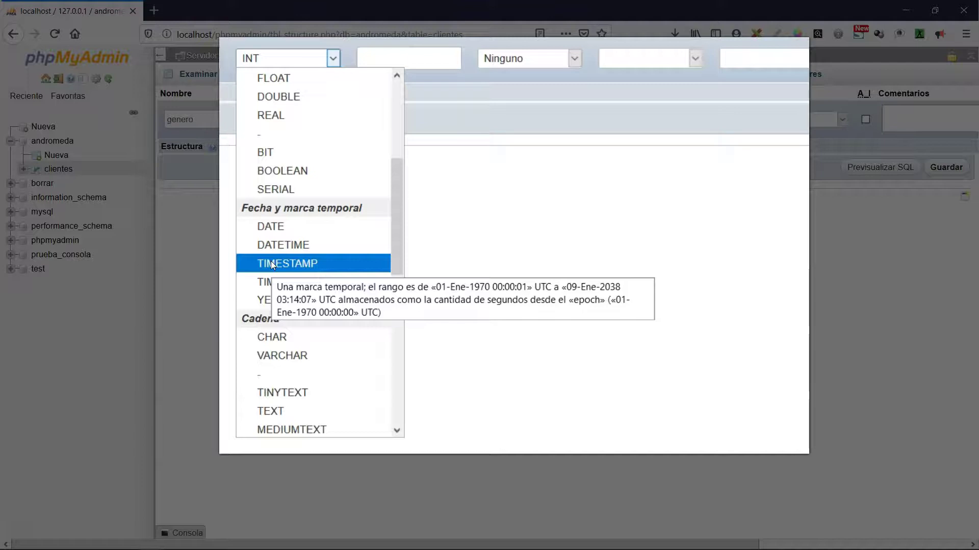
left_click(270, 284)
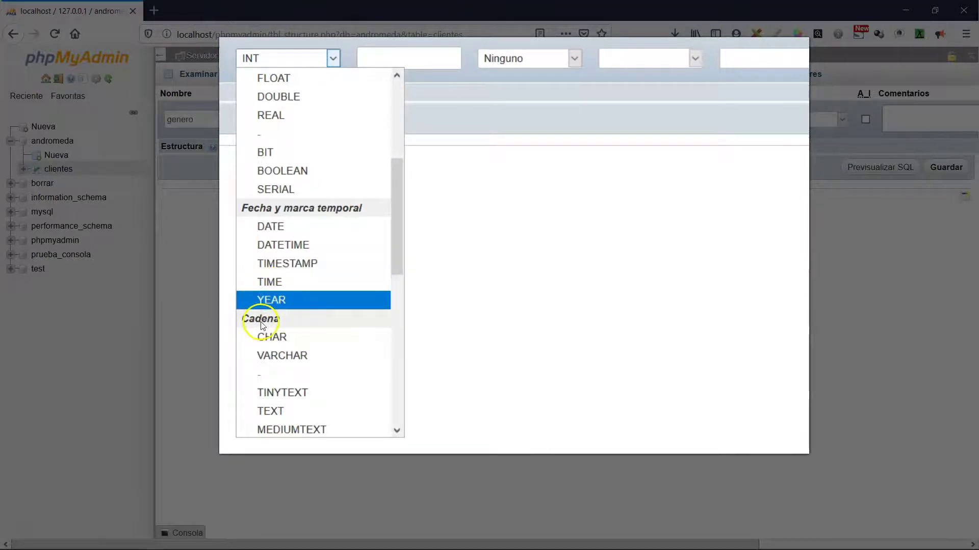
Step: Examine the string, spatial and JSON data types available for the genero column, then return to the start of the type list
scroll(314, 311, "down", 1)
scroll(316, 306, "down", 3)
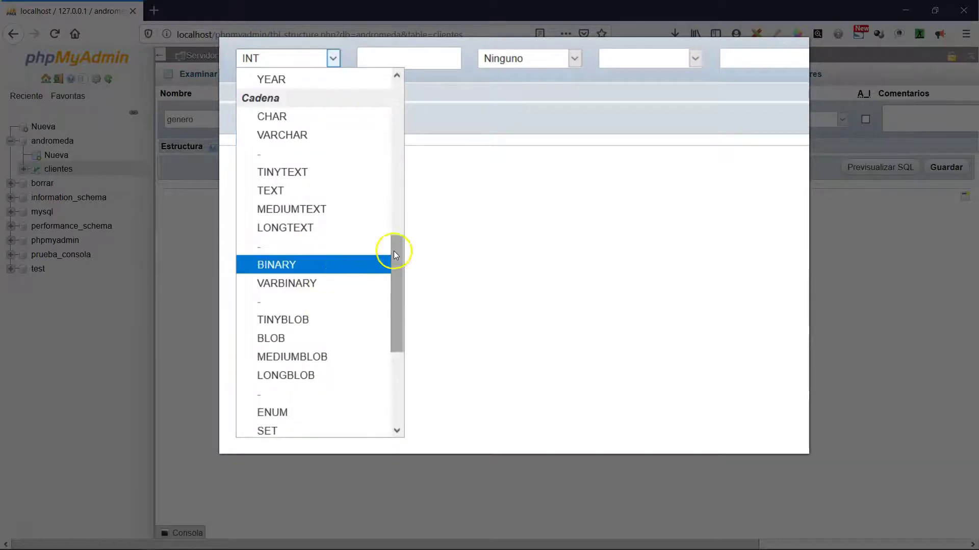
left_click_drag(396, 249, 391, 255)
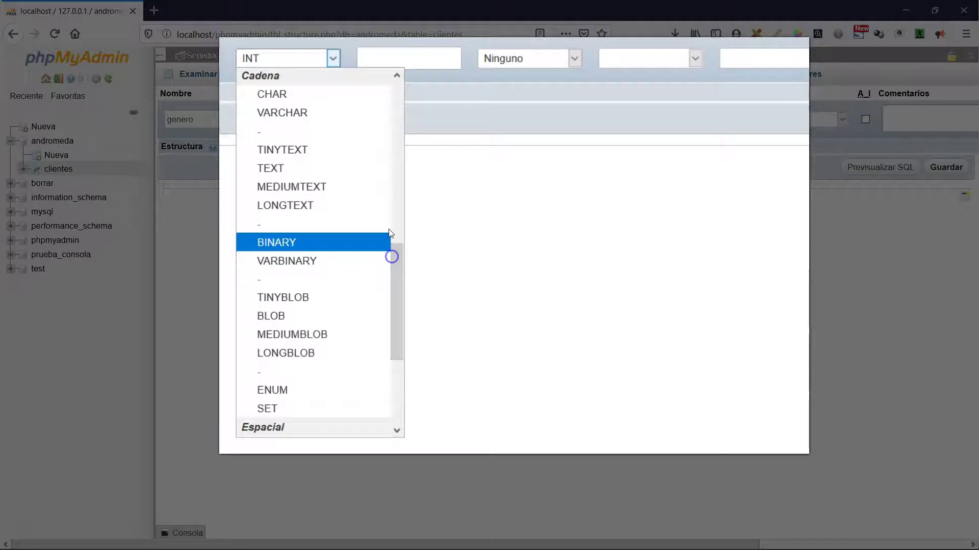
left_click(294, 97)
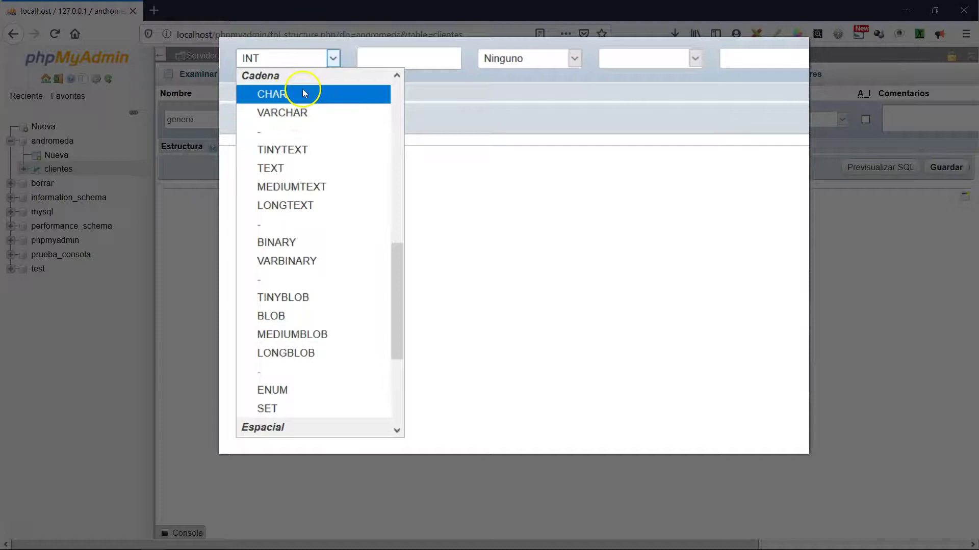
left_click(286, 112)
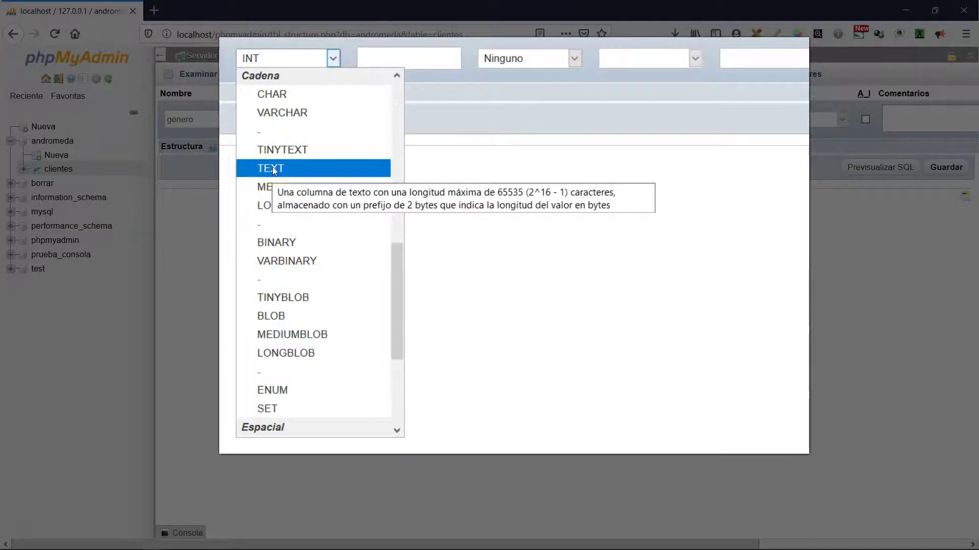
left_click(279, 205)
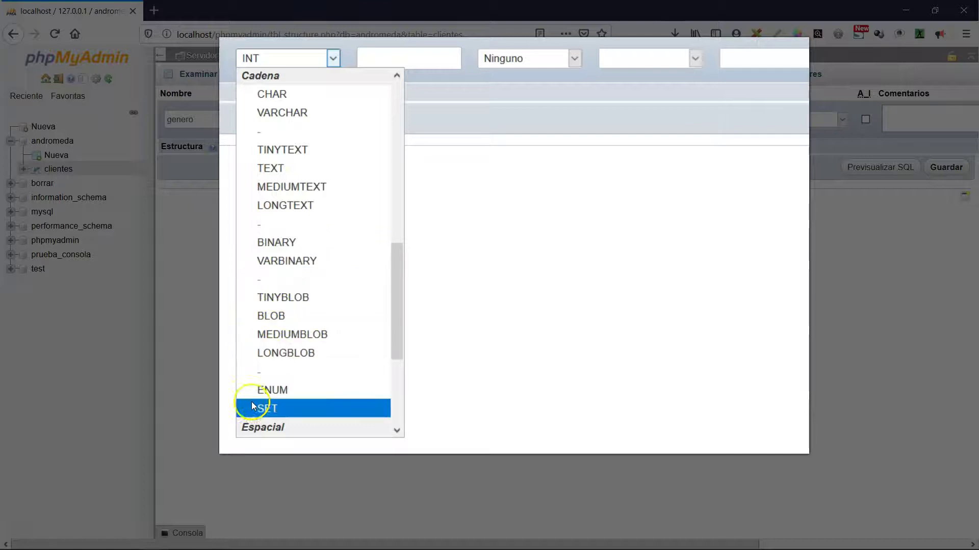
scroll(323, 267, "down", 5)
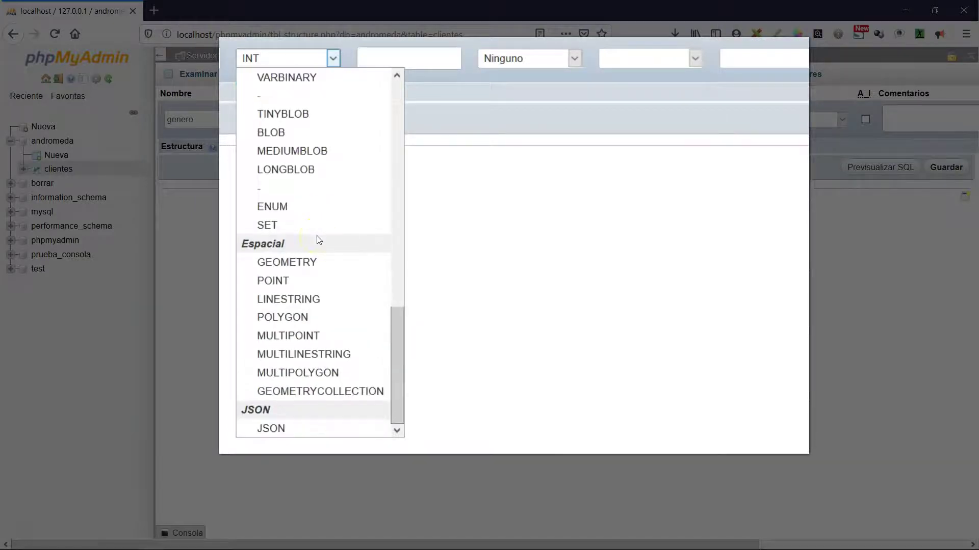
left_click(273, 253)
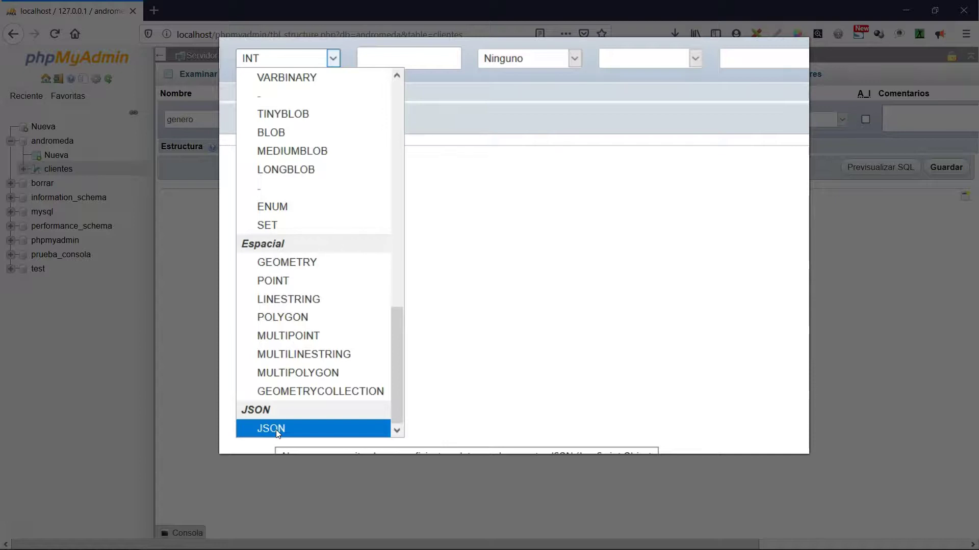
scroll(278, 429, "up", 15)
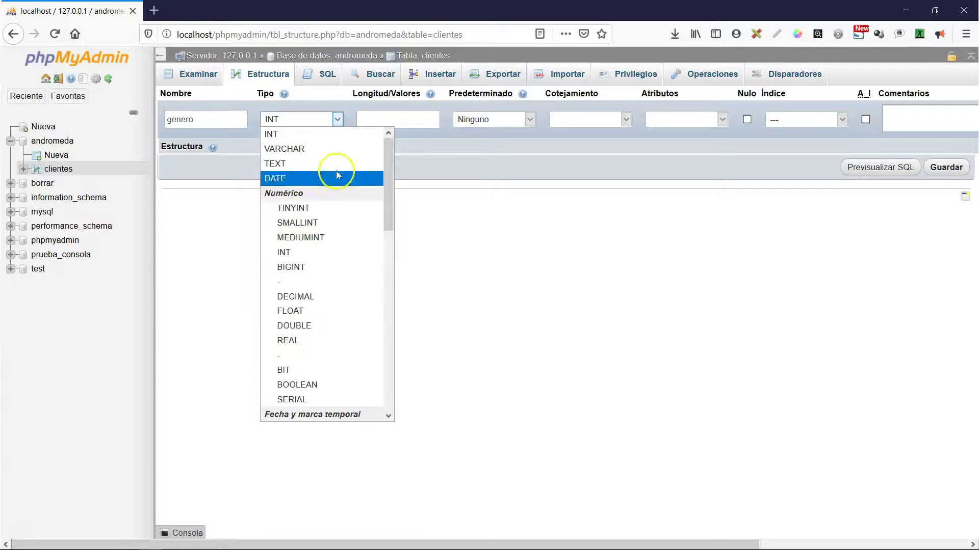
scroll(295, 286, "down", 3)
scroll(294, 288, "up", 3)
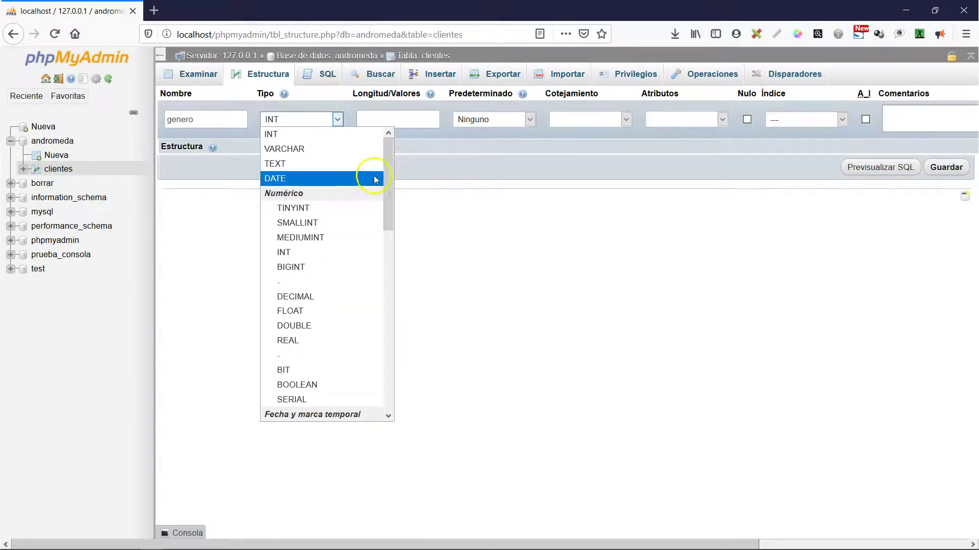
Step: Set the genero column's data type to CHAR with a length of 1
scroll(327, 224, "down", 7)
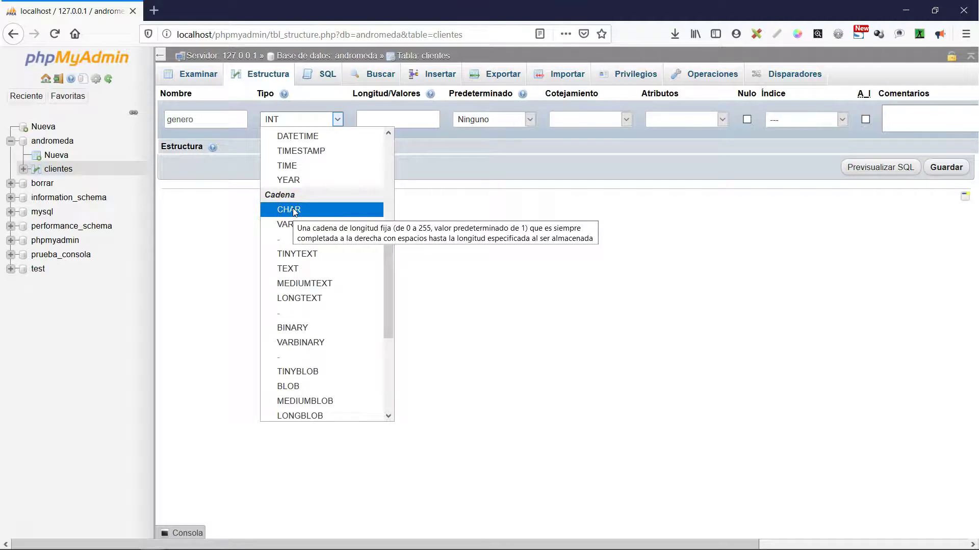
left_click(294, 209)
left_click(399, 116)
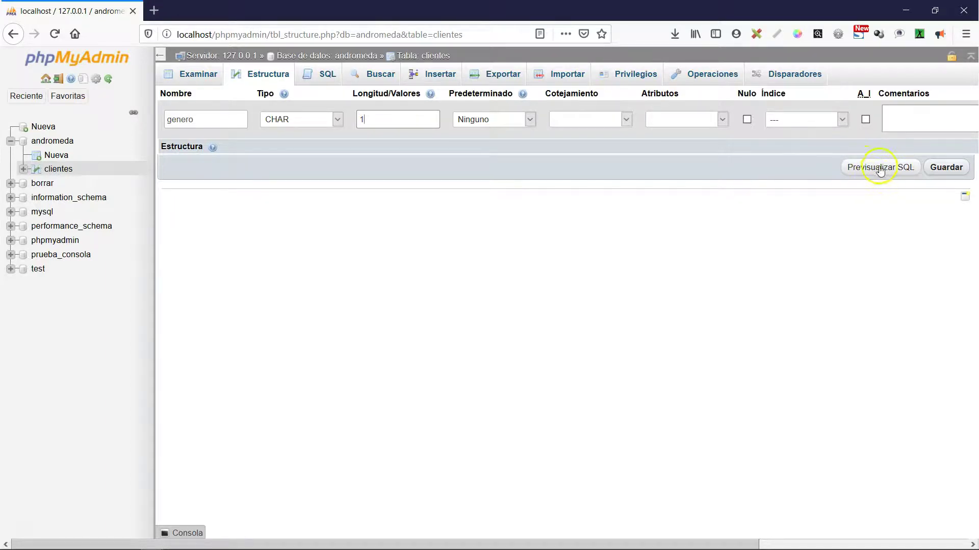
Step: Preview the SQL statement for adding the genero column and close the preview
left_click(875, 172)
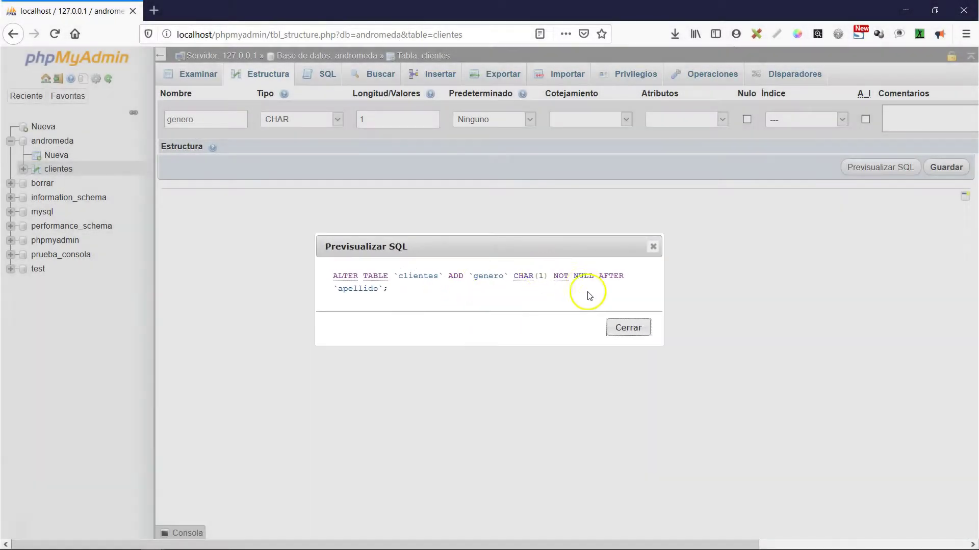
left_click(627, 328)
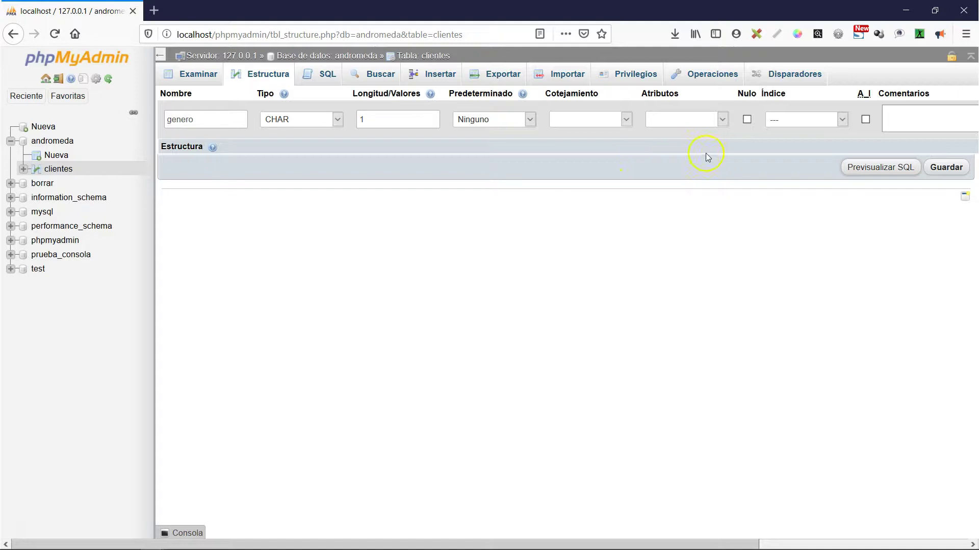
left_click(726, 177)
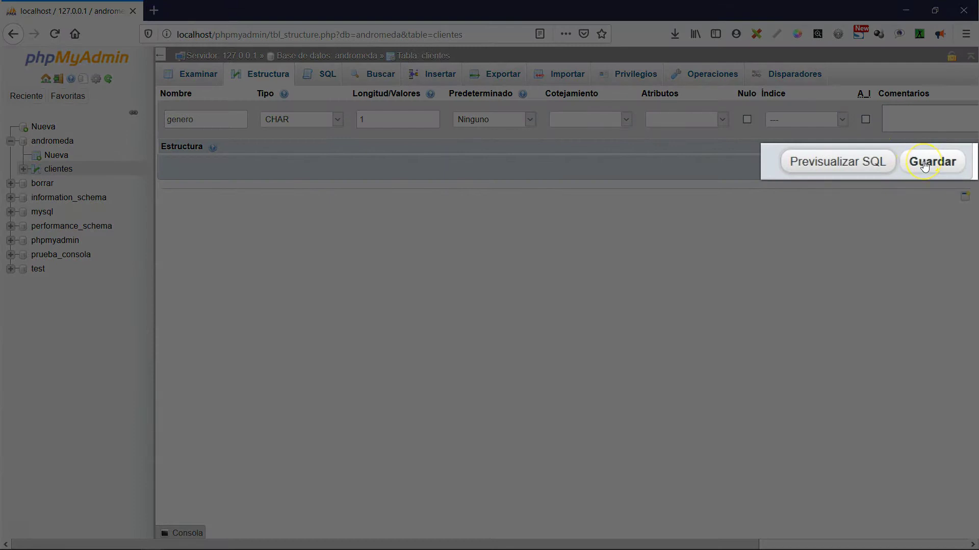
Step: Save the genero column to the clientes table and browse the table's rows
left_click(942, 165)
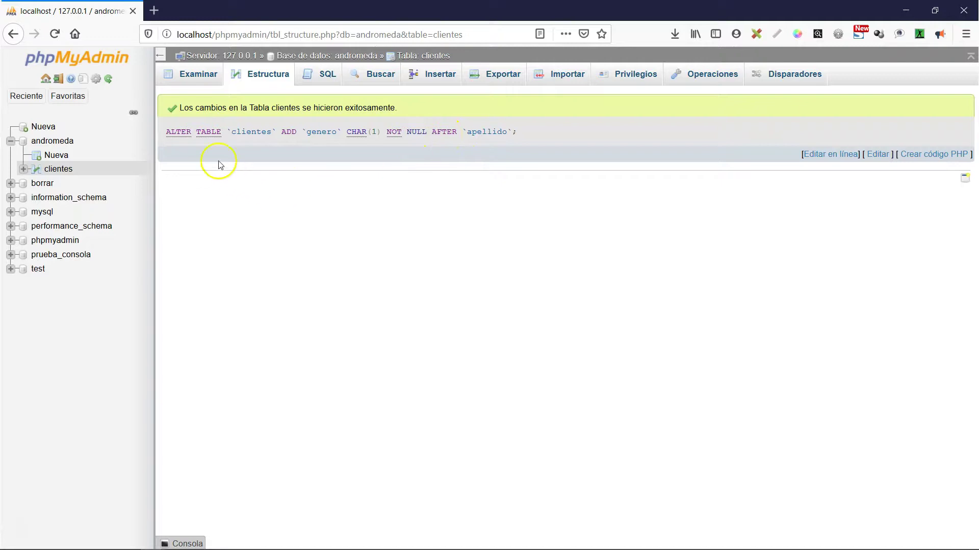
left_click(191, 80)
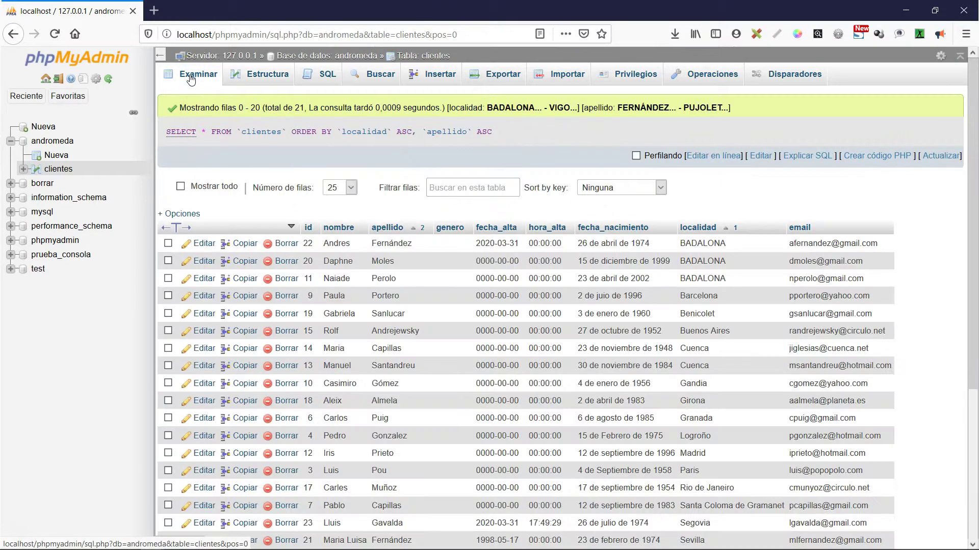